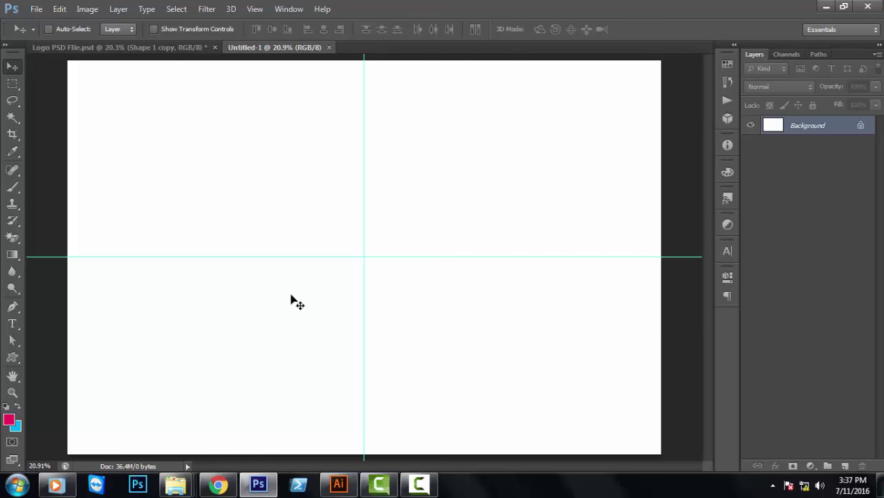
Step: Type a black letter B in Nexa Bold 310 pt on the canvas
left_click(12, 323)
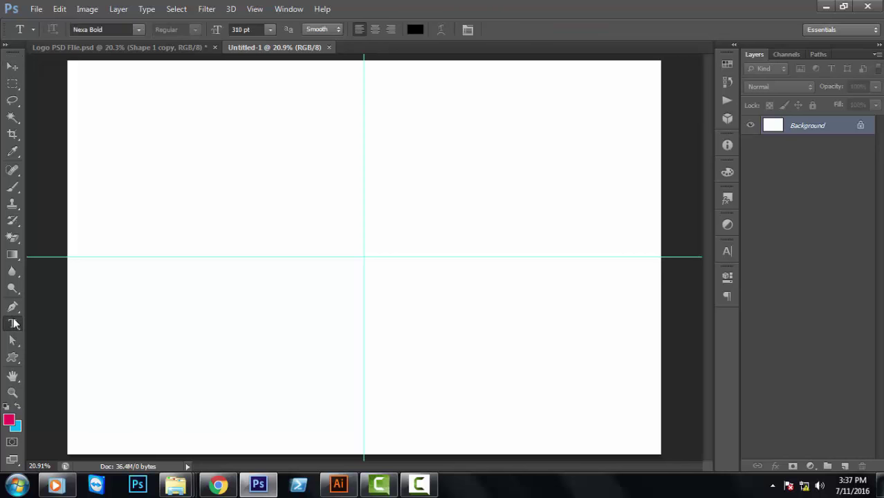
left_click(273, 299)
type("B")
key("ctrl+a")
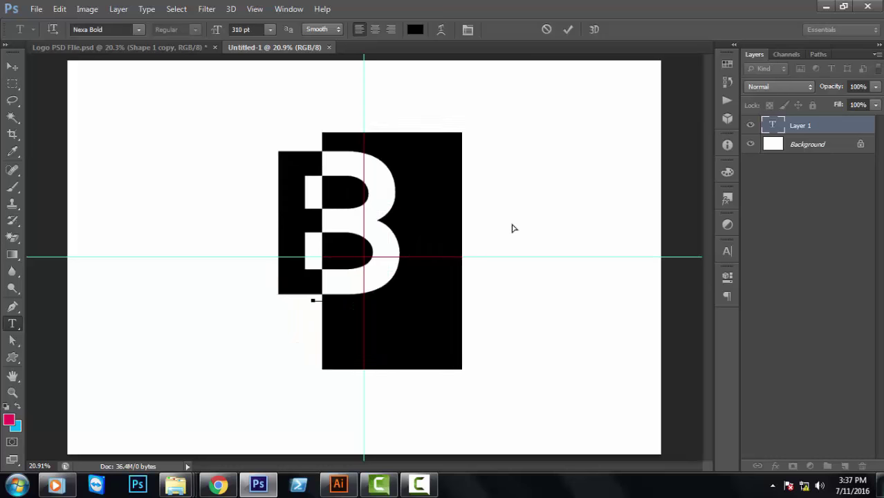
left_click(568, 29)
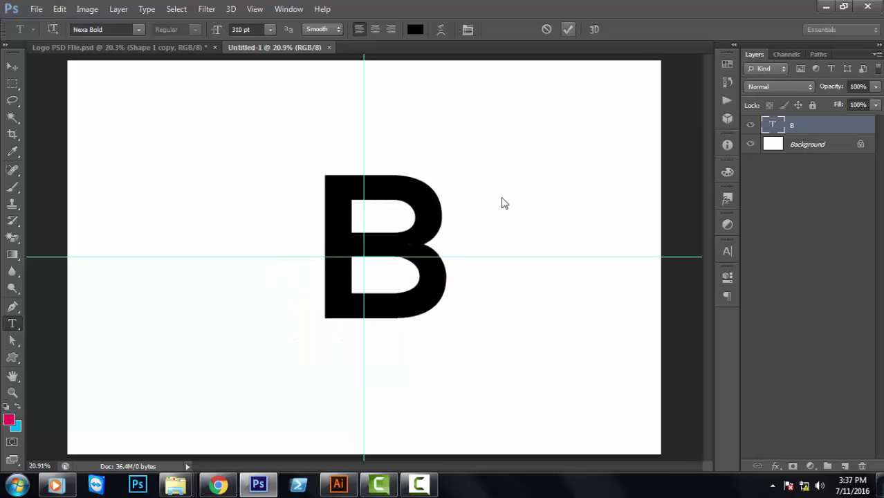
Step: Centre the B horizontally with the Background and enlarge it to about 112%
key("v")
left_click_drag(366, 246, 371, 257)
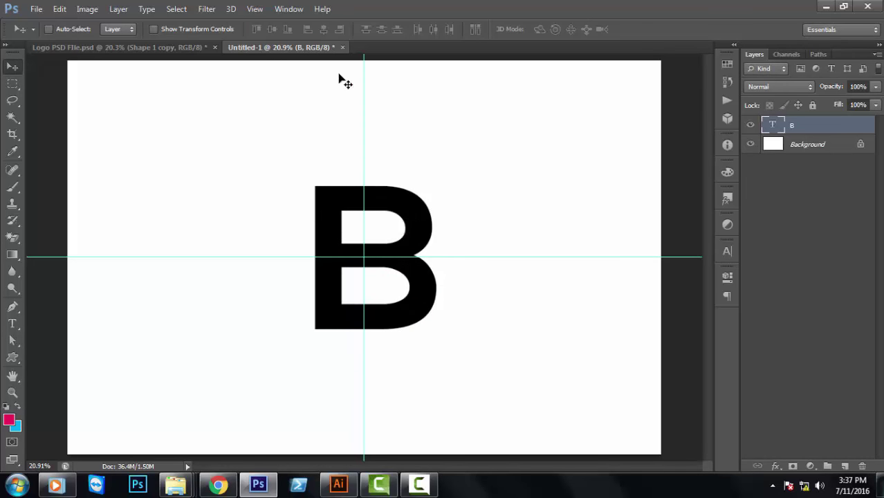
left_click(806, 144, "shift")
left_click(326, 30)
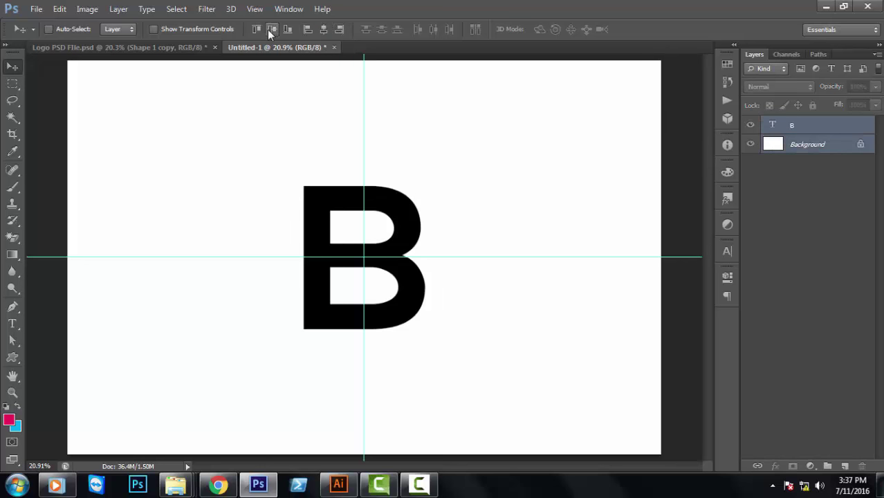
left_click(816, 146)
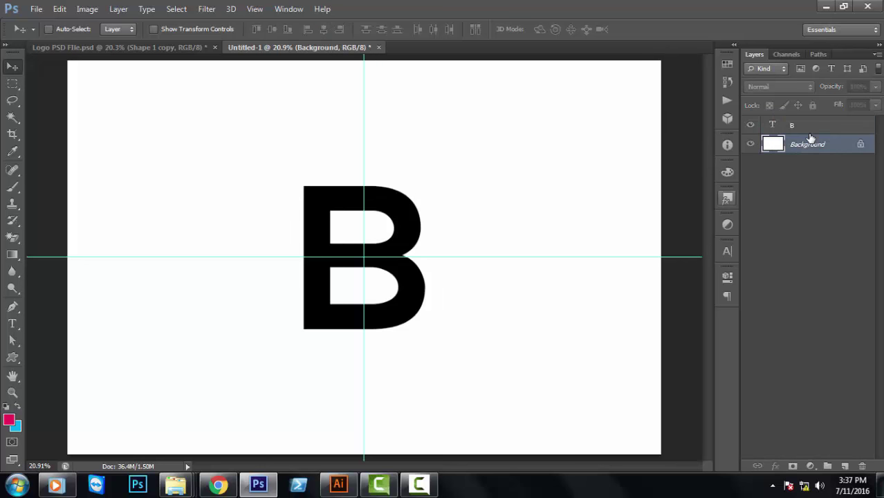
left_click(796, 125)
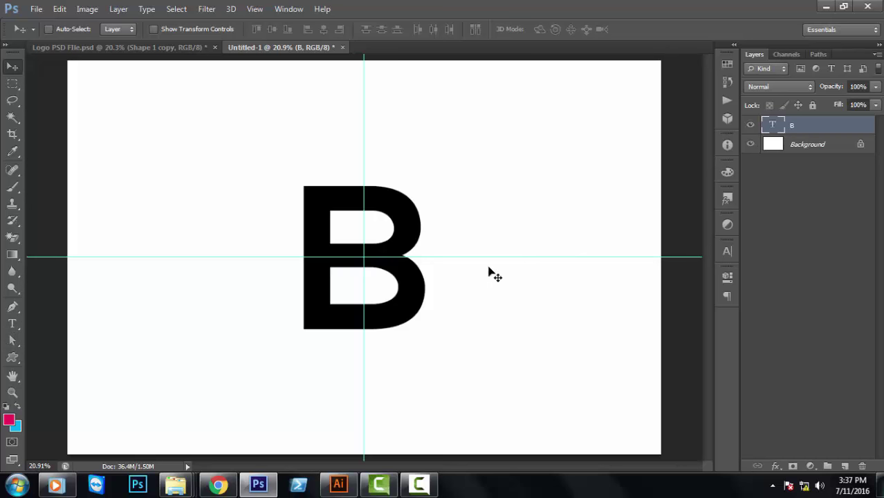
key("ctrl+t")
left_click_drag(433, 158, 446, 134)
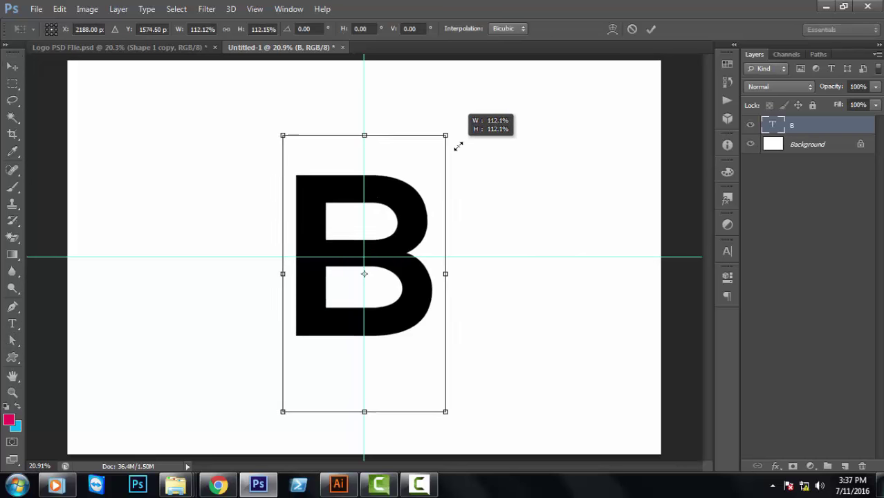
Step: Commit the enlarged B and start a Pen-tool shape above its right, undoing misplaced points
left_click(651, 29)
left_click(13, 307)
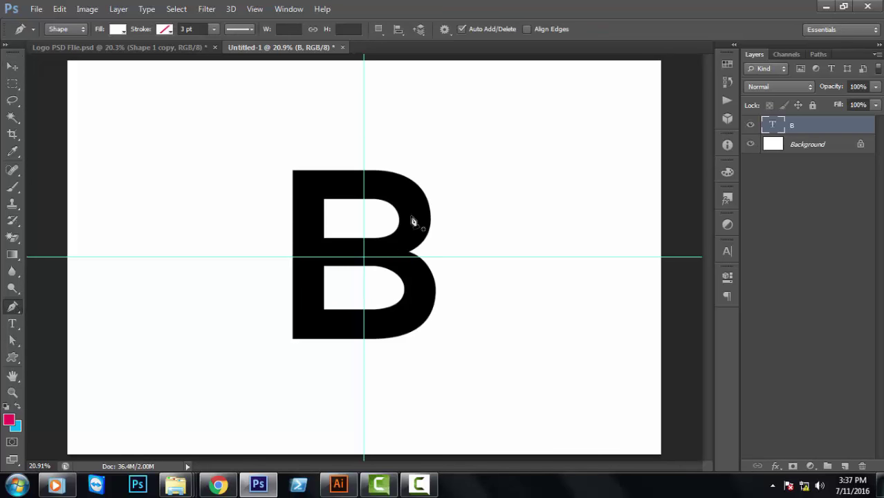
left_click(438, 174)
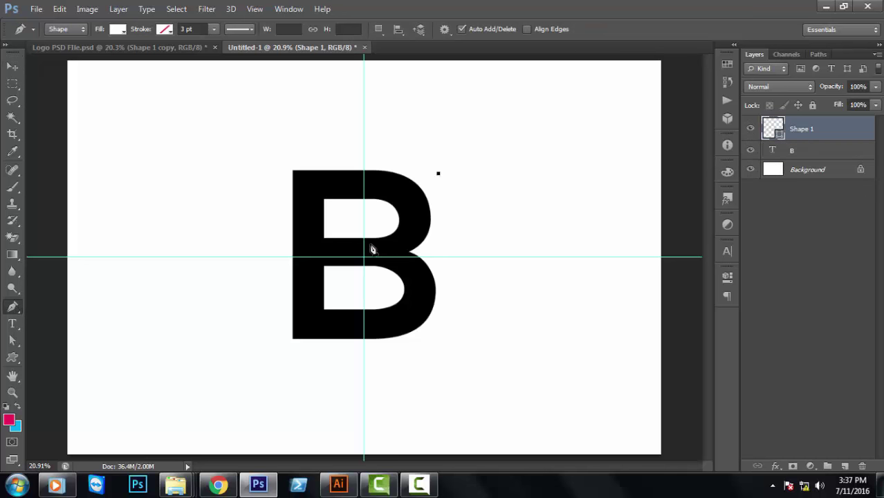
mouse_move(370, 243)
left_mouse_down()
mouse_move(299, 258)
mouse_move(287, 248)
mouse_move(298, 266)
mouse_move(291, 257)
left_mouse_up()
left_click_drag(259, 302, 264, 364)
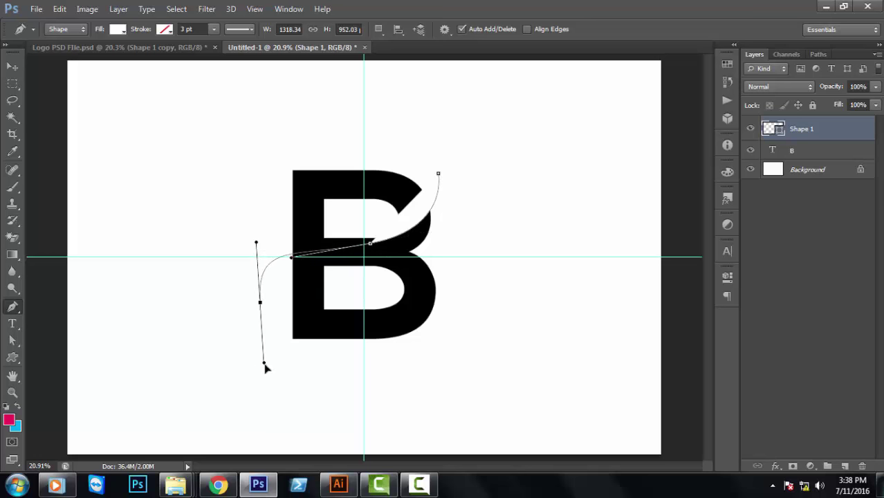
left_click_drag(265, 365, 251, 373)
key("ctrl+z")
mouse_move(281, 291)
left_mouse_down()
mouse_move(294, 324)
mouse_move(290, 357)
left_mouse_up()
key("ctrl+alt+z")
key("ctrl+alt+z")
key("ctrl+alt+z")
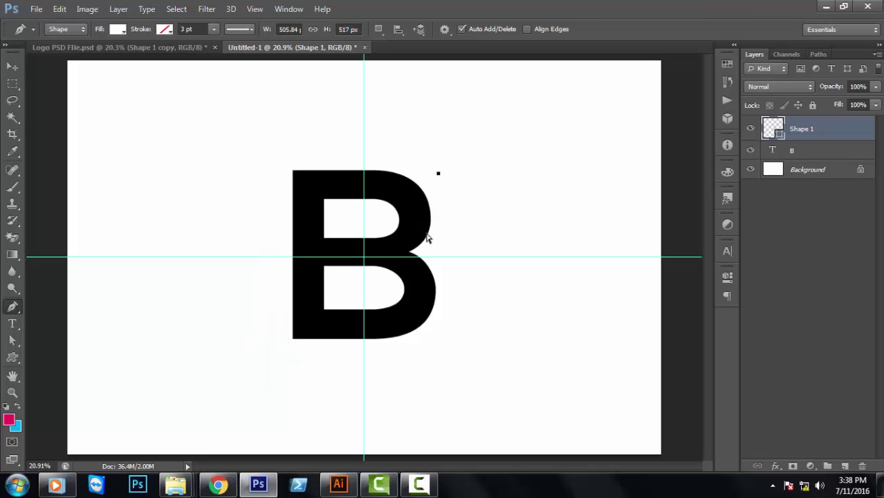
key("ctrl+alt+z")
key("ctrl+alt+z")
key("ctrl+alt+z")
key("ctrl+alt+z")
key("ctrl+alt+z")
key("ctrl+alt+z")
key("ctrl+alt+z")
key("ctrl+alt+z")
key("ctrl+alt+z")
key("ctrl+alt+z")
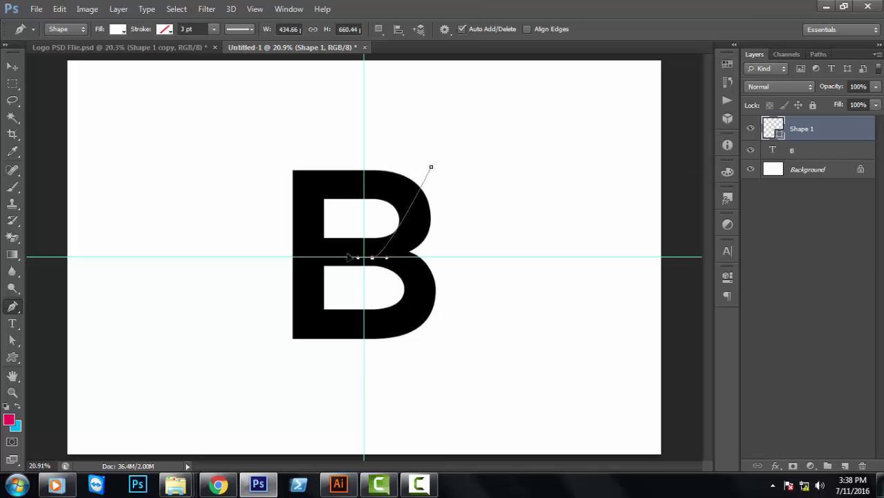
Step: Draw curved points across the B's middle, below-left and lower bowl, closing the white swoosh
mouse_move(372, 258)
left_mouse_down()
mouse_move(289, 289)
mouse_move(299, 281)
left_mouse_up()
key("ctrl+alt+z")
mouse_move(364, 244)
left_mouse_down()
mouse_move(316, 258)
mouse_move(291, 246)
left_mouse_up()
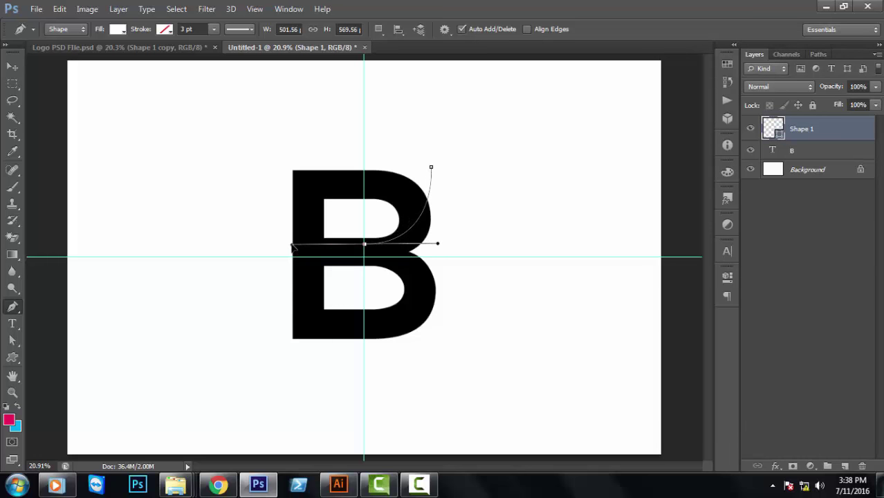
mouse_move(273, 314)
left_mouse_down()
mouse_move(272, 388)
mouse_move(254, 375)
left_mouse_up()
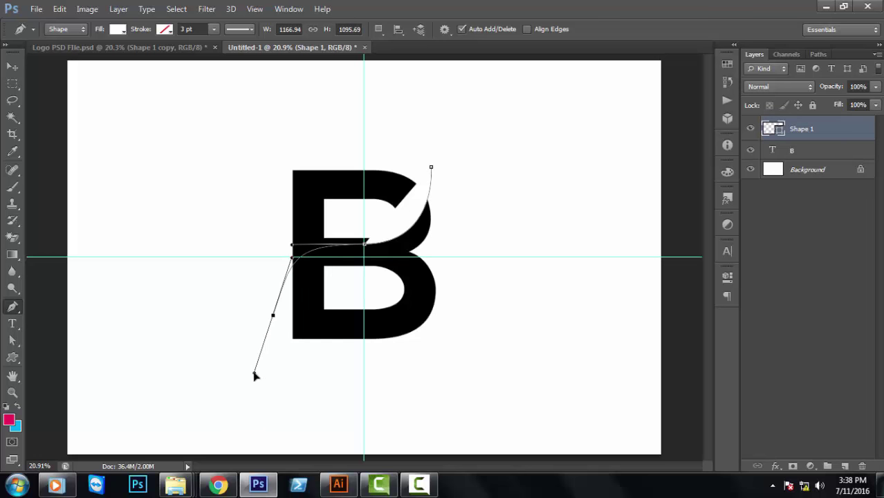
left_click_drag(255, 376, 257, 375)
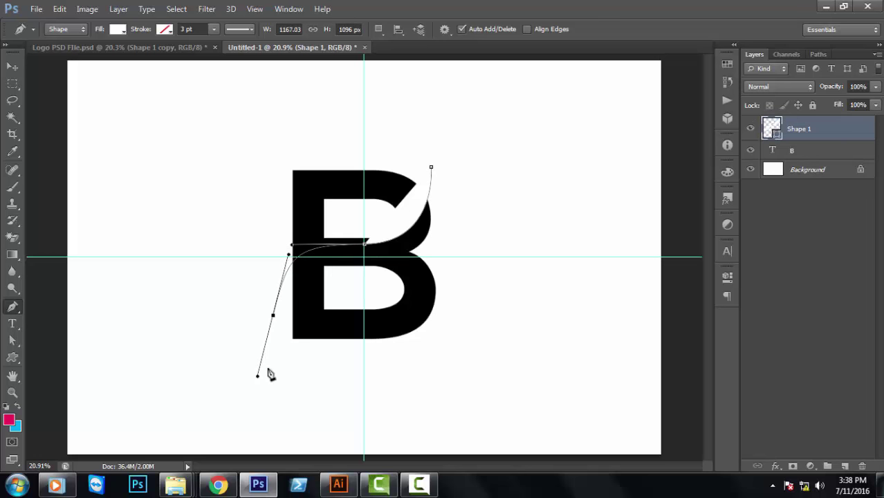
left_click(273, 315, "alt")
mouse_move(375, 275)
left_mouse_down()
mouse_move(413, 308)
mouse_move(447, 298)
left_mouse_up()
left_click_drag(432, 168, 411, 160)
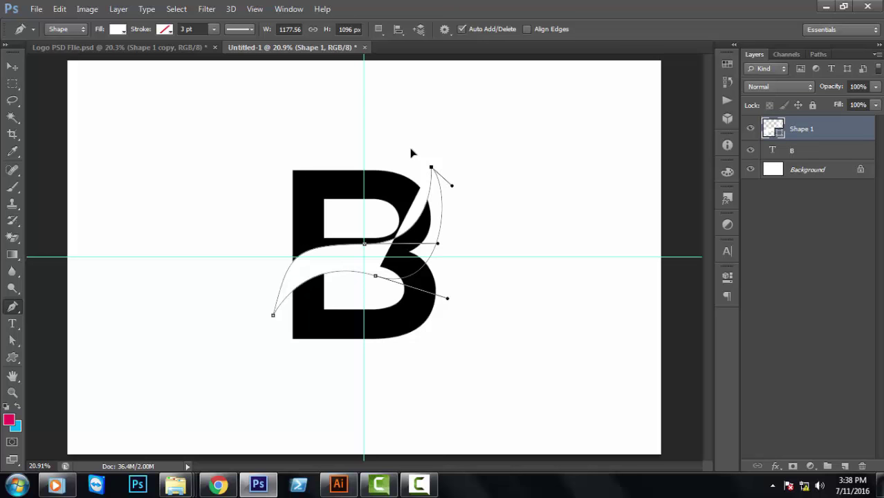
key("Return")
left_click_drag(388, 269, 408, 300)
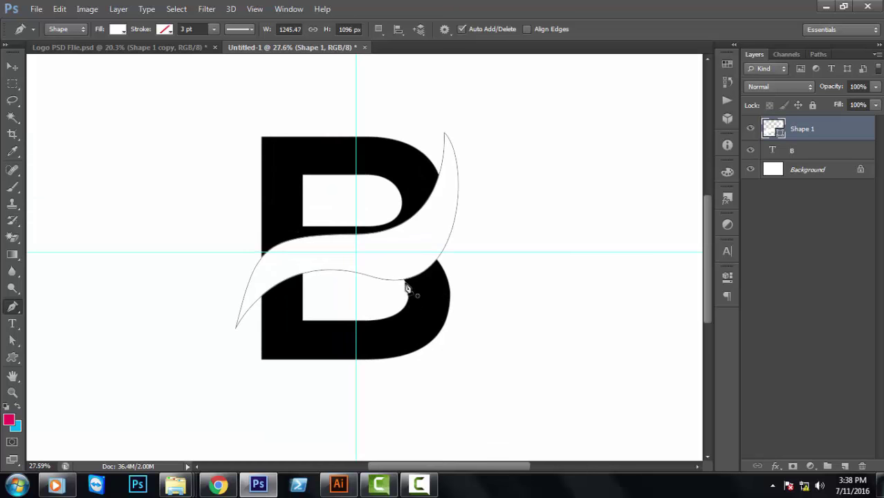
Step: Reshape the swoosh's lower, lower-left and upper curves by dragging its anchor handles
key("a")
left_click(410, 288)
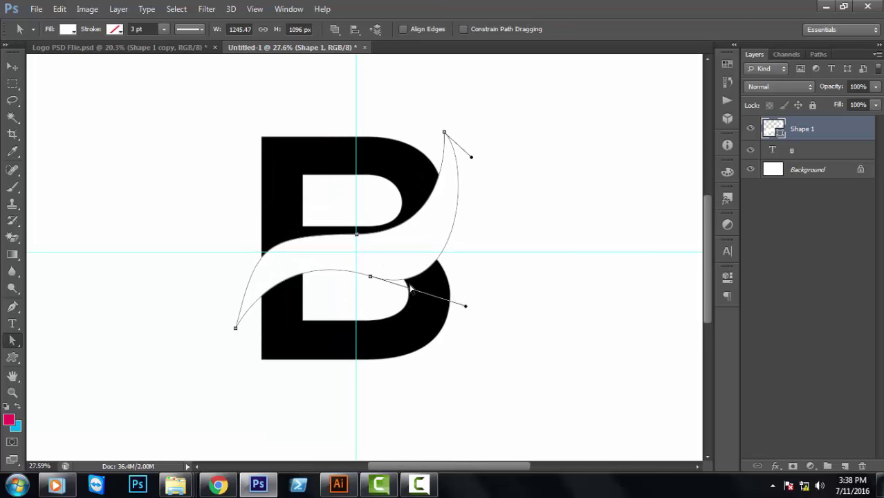
left_click_drag(466, 306, 462, 278)
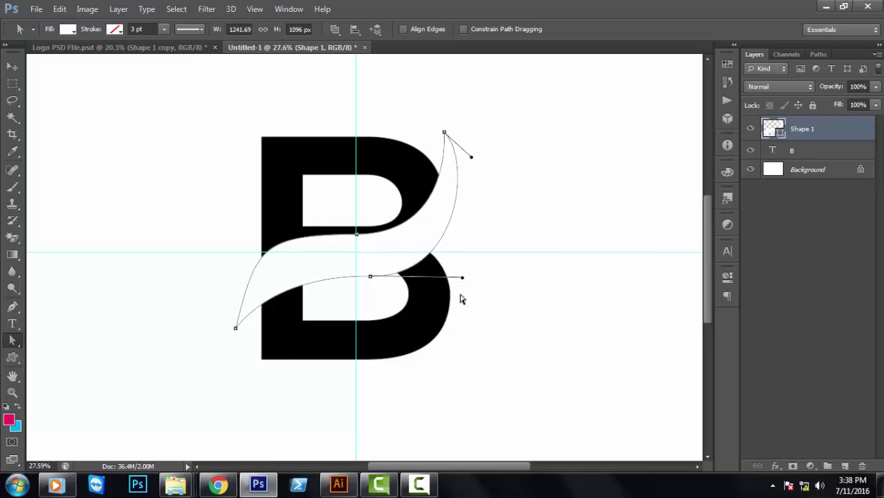
left_click(257, 309)
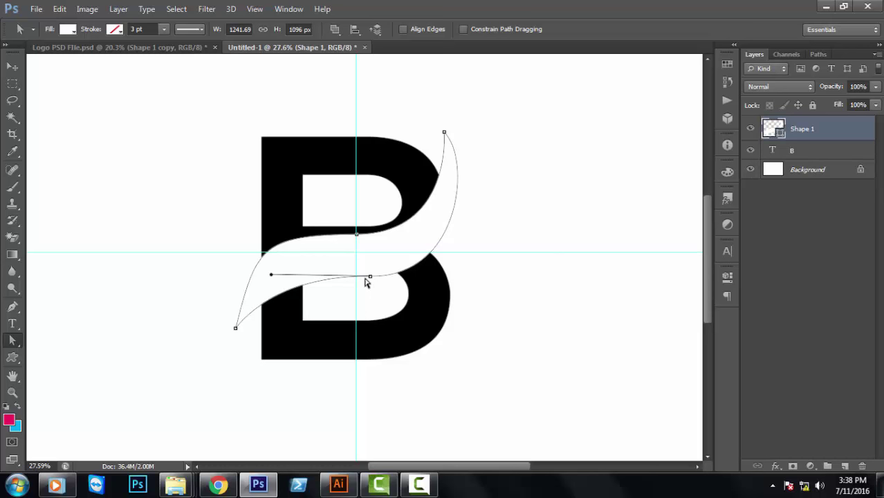
left_click_drag(272, 278, 276, 254)
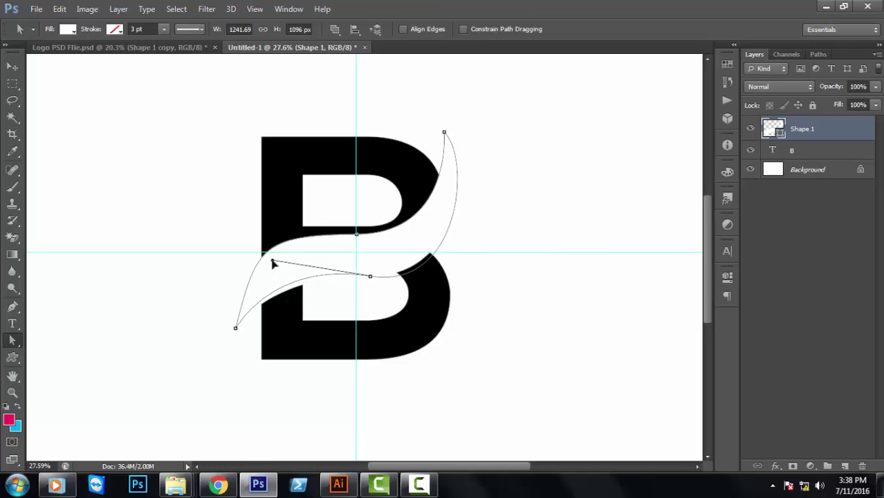
left_click_drag(274, 254, 229, 267)
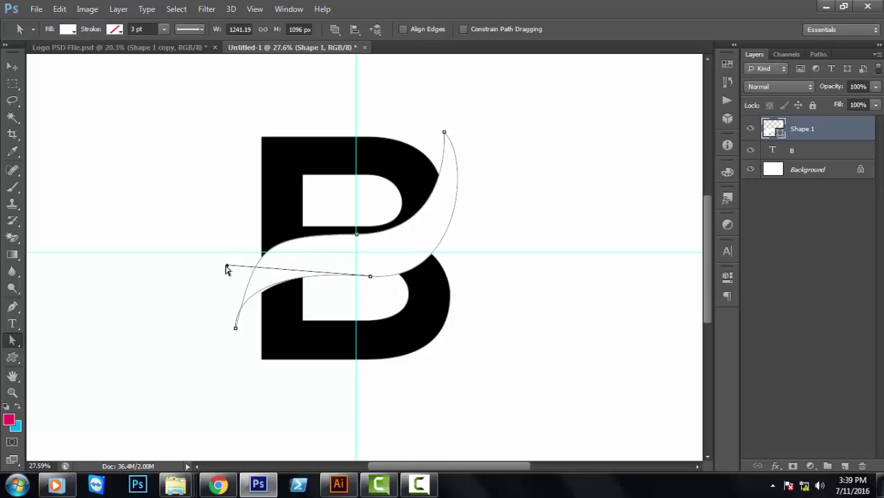
mouse_move(248, 276)
left_mouse_down()
mouse_move(247, 263)
mouse_move(255, 263)
left_mouse_up()
left_click(357, 236)
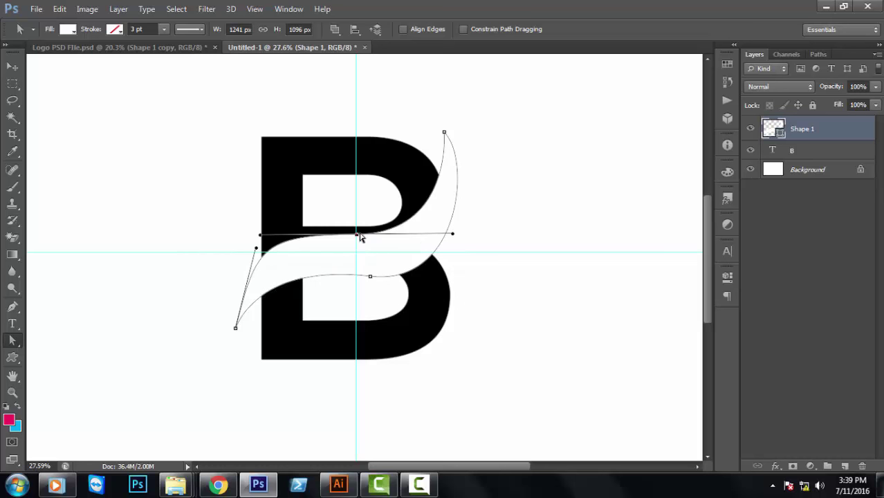
left_click_drag(453, 235, 454, 237)
left_click_drag(260, 251, 259, 265)
left_click_drag(456, 240, 452, 234)
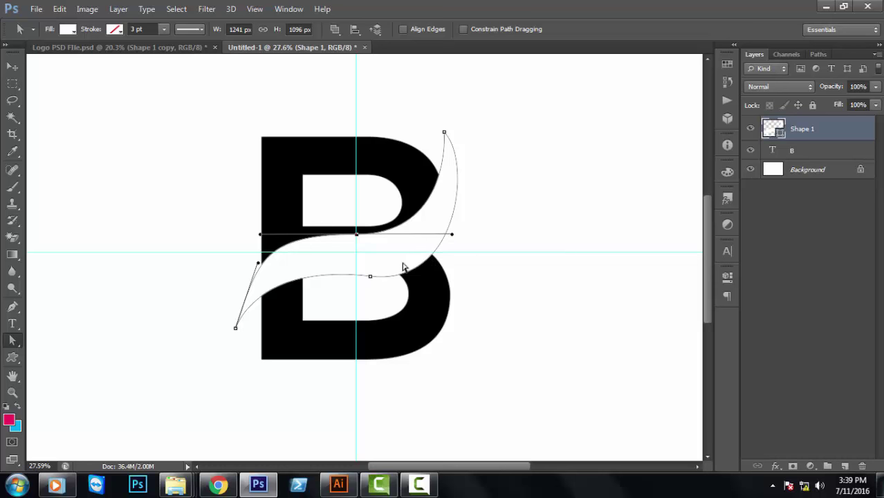
Step: Refine the lower middle point, top tip and lower-left curve, then preview without the outline
left_click(371, 277)
left_click_drag(371, 277, 358, 275)
key("ctrl+z")
left_click_drag(460, 287, 449, 277)
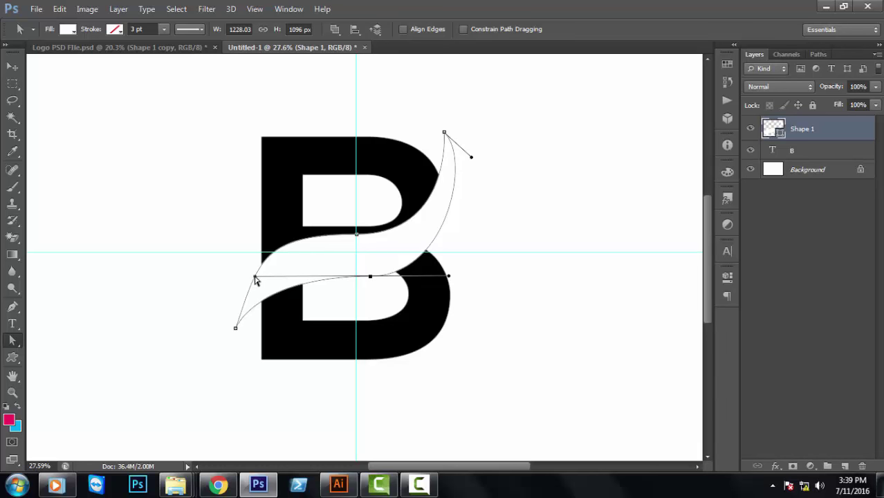
left_click_drag(253, 277, 243, 279)
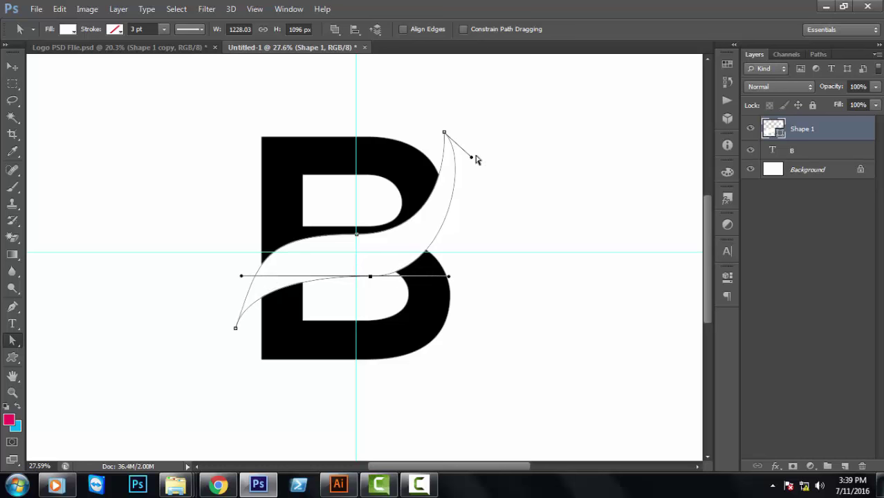
left_click_drag(472, 159, 472, 164)
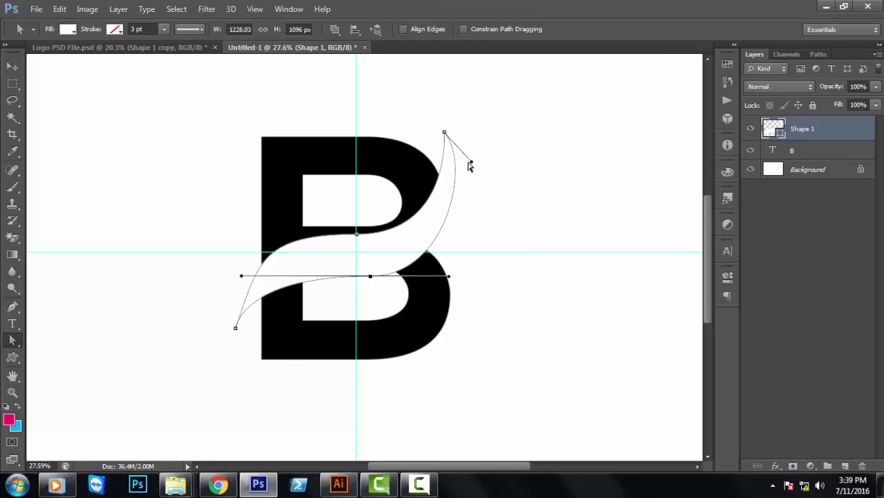
left_click_drag(240, 278, 257, 271)
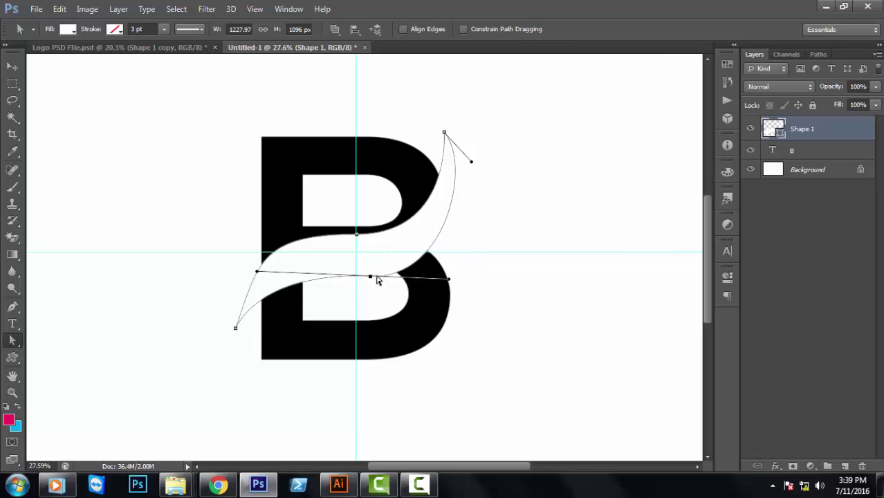
left_click_drag(370, 277, 368, 271)
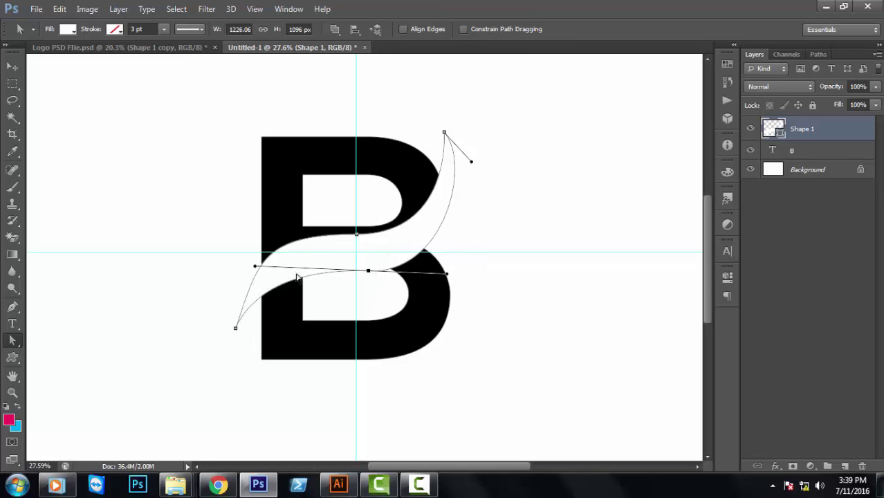
left_click_drag(258, 271, 264, 271)
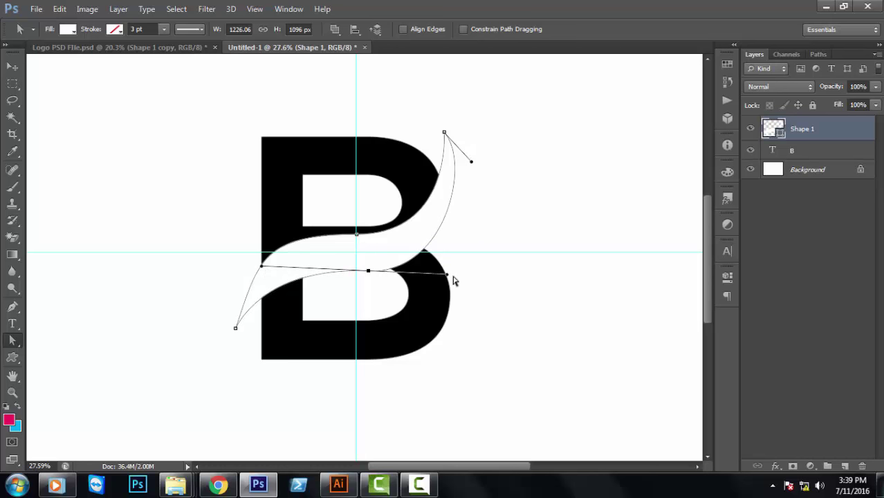
left_click(792, 170)
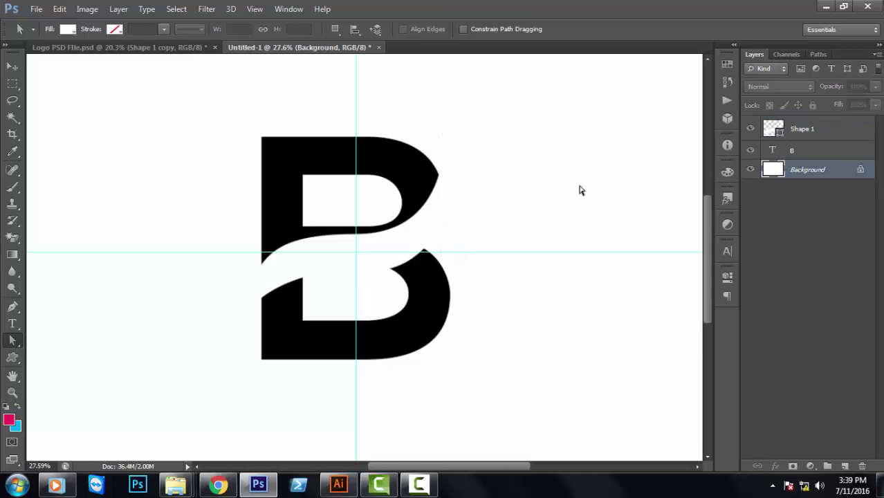
Step: Fill the swoosh with pink ed145b
double_click(773, 128)
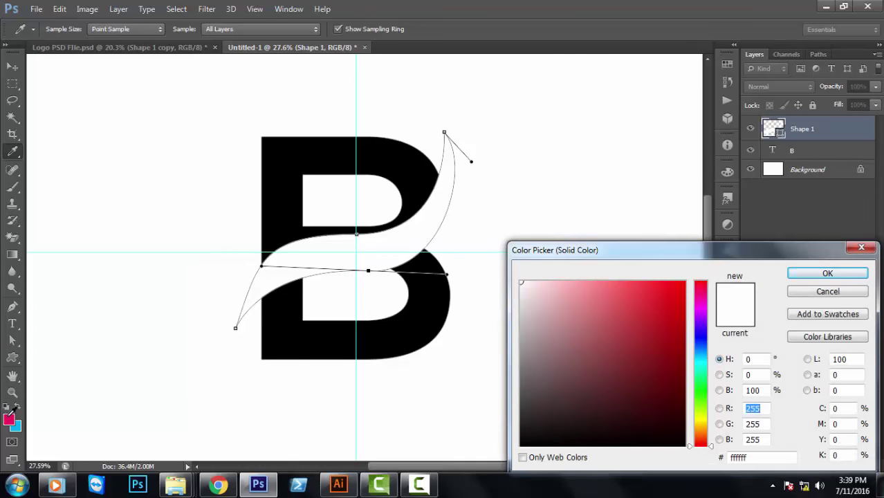
left_click(10, 415)
left_click(828, 274)
Step: Extend the pink swoosh's bottom tip and reshape its lower edge and upper tip
scroll(371, 270, "up", 3)
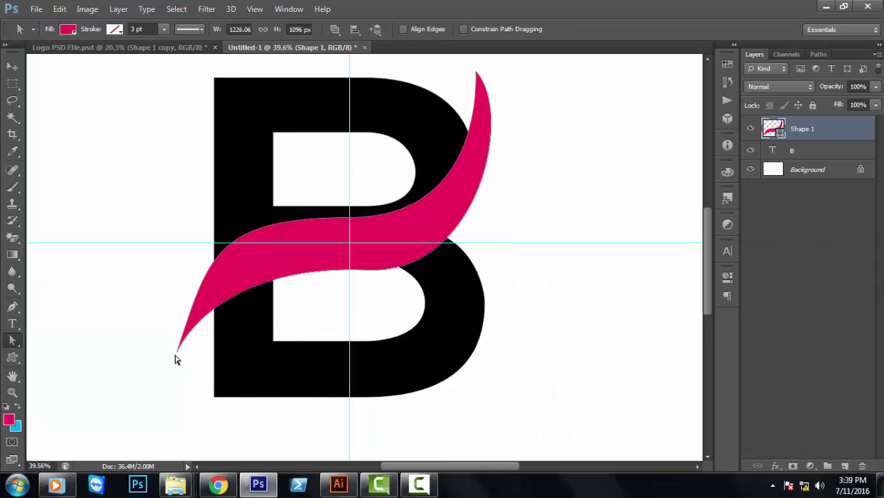
left_click_drag(177, 355, 176, 364)
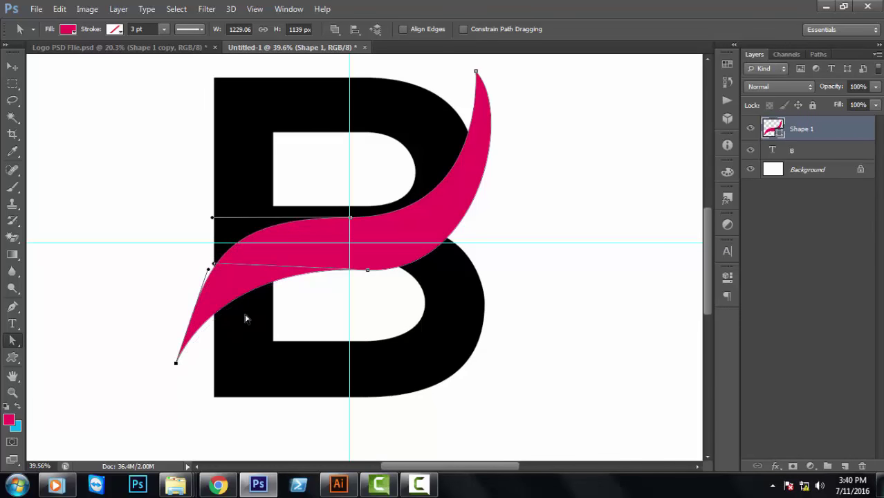
mouse_move(214, 267)
left_mouse_down()
mouse_move(238, 246)
mouse_move(275, 257)
mouse_move(217, 259)
left_mouse_up()
left_click(420, 263)
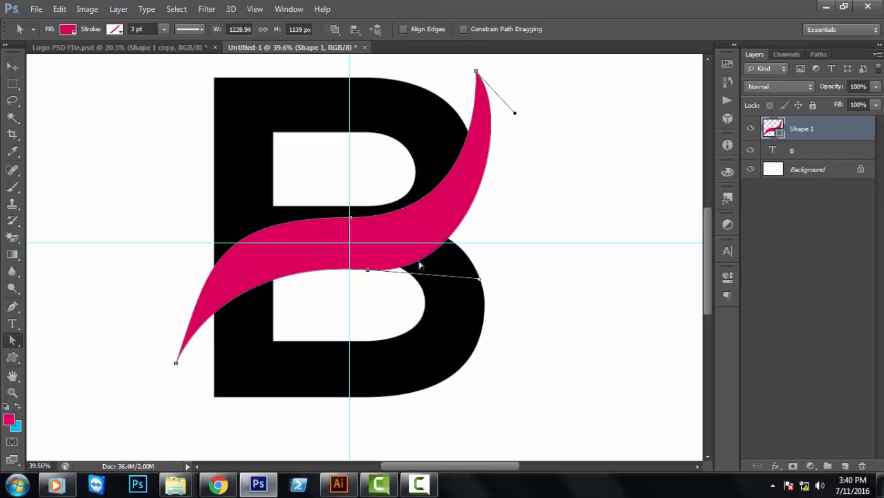
left_click_drag(480, 284, 450, 267)
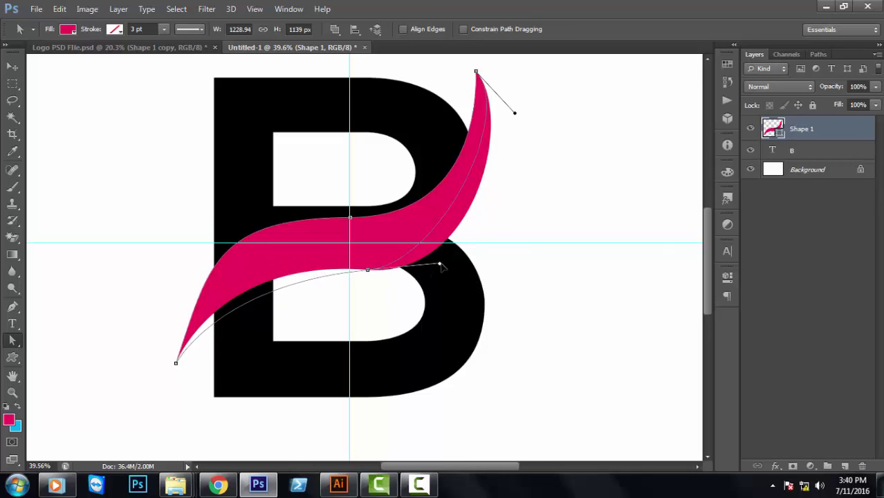
left_click_drag(450, 267, 461, 274)
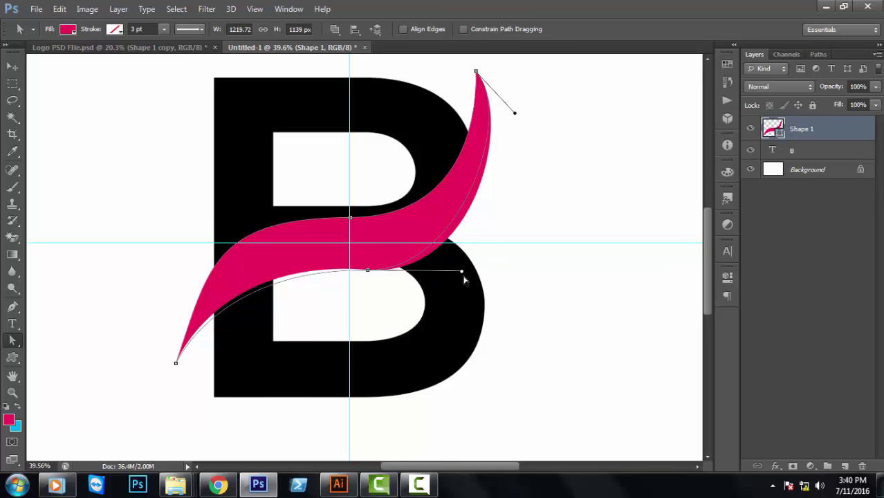
left_click_drag(464, 278, 464, 282)
left_click_drag(511, 113, 518, 138)
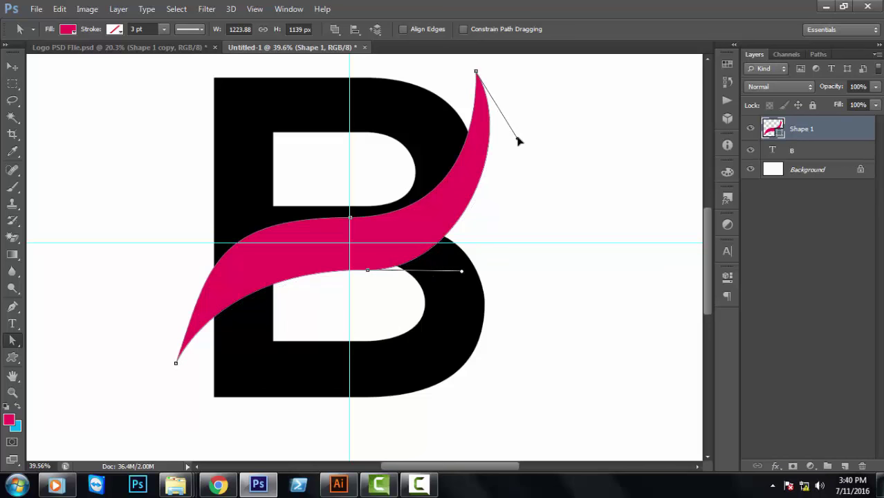
Step: Zoom out, smooth the swoosh's lower edge, and preview it without the path outline
left_click(255, 309)
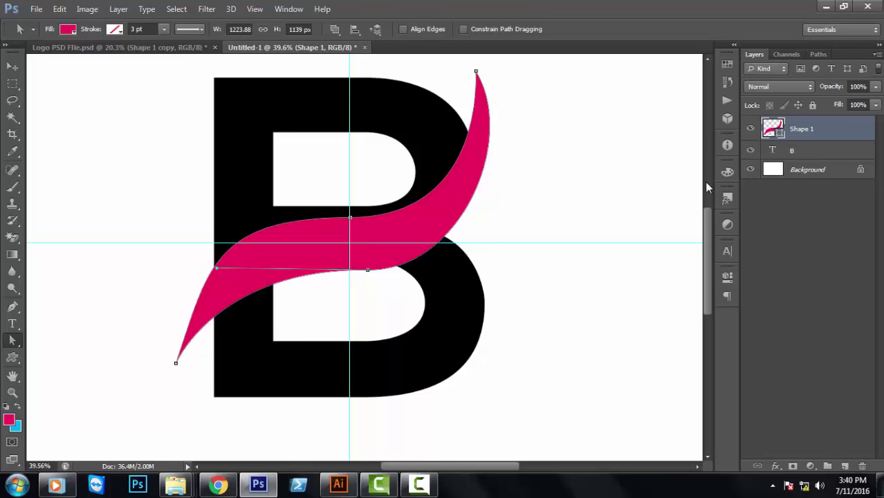
left_click(590, 249)
scroll(365, 276, "down", 3)
scroll(385, 277, "up", 3)
left_click(385, 277)
left_click(372, 277)
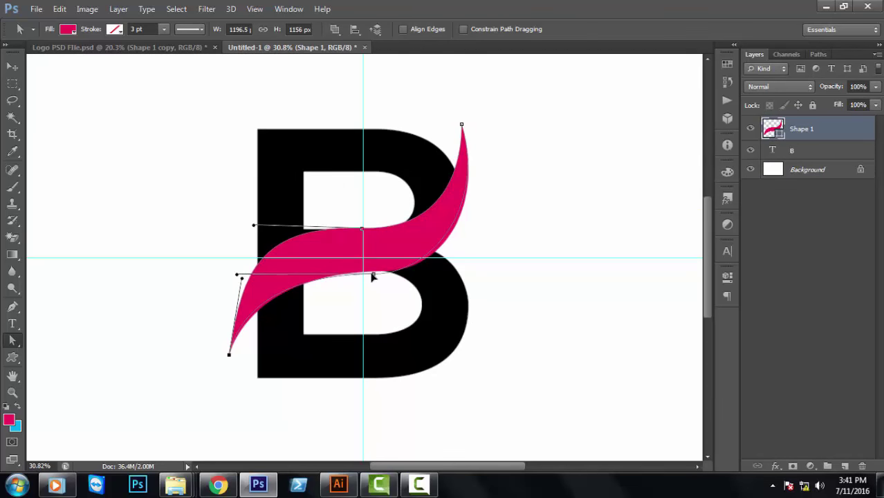
mouse_move(370, 276)
left_mouse_down()
mouse_move(402, 287)
mouse_move(375, 275)
left_mouse_up()
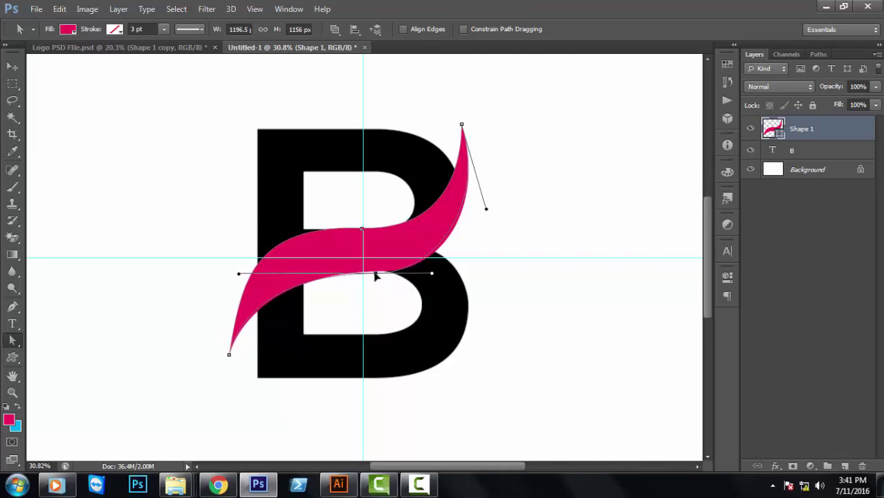
left_click(807, 172)
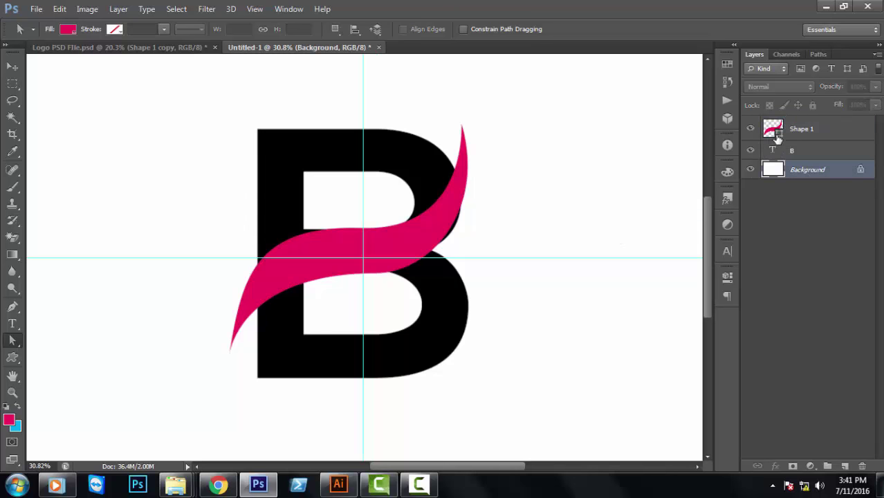
left_click(782, 129)
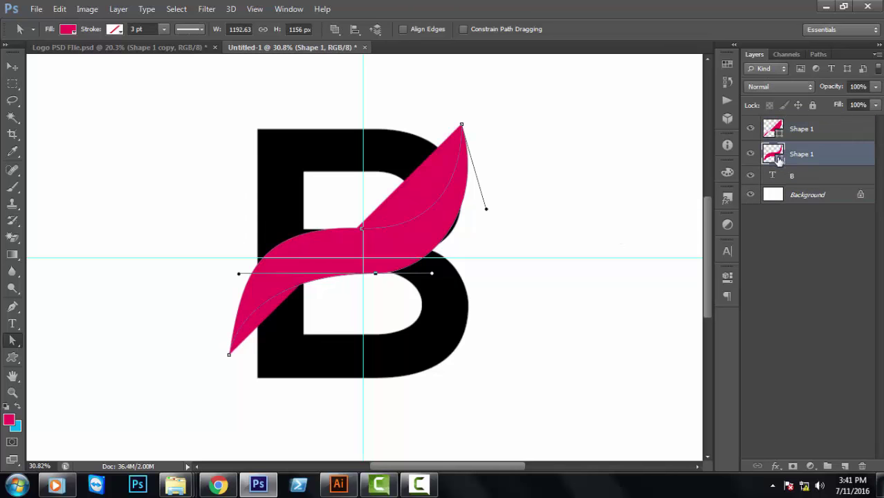
Step: Duplicate the swoosh layer and recolour the original Shape 1 to cyan 00aeef
right_click(822, 131)
left_click(608, 104)
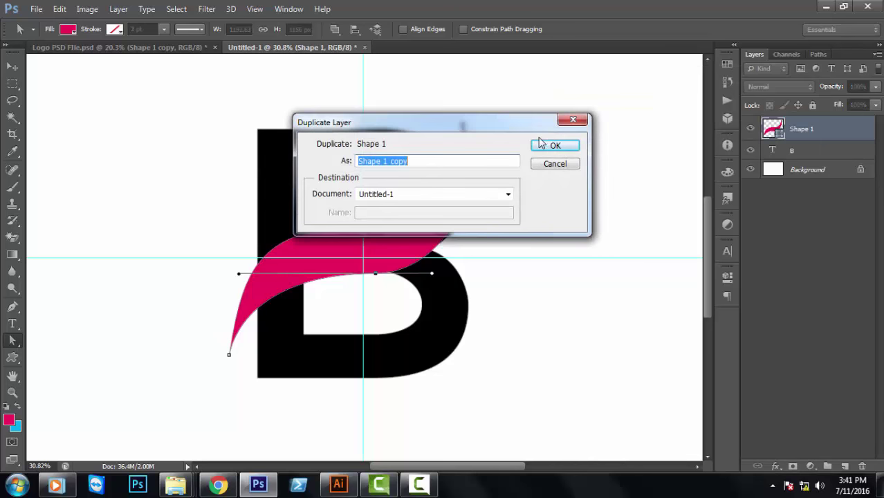
left_click(556, 147)
left_click(785, 155)
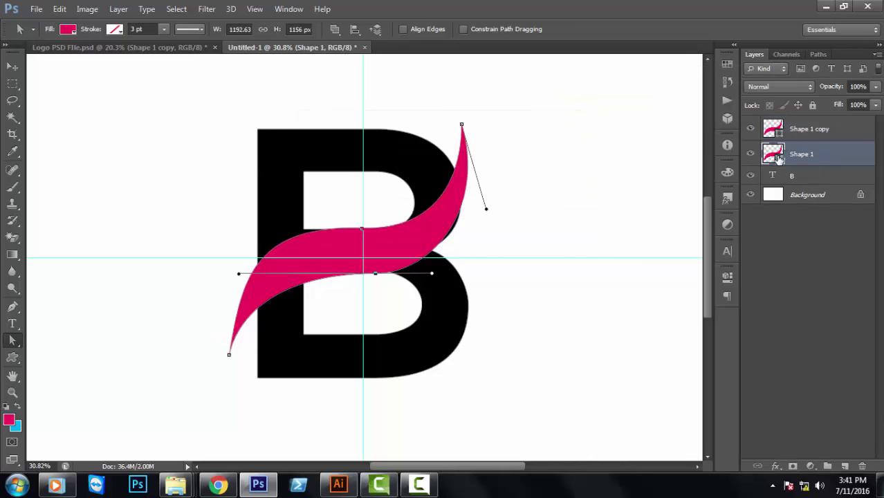
double_click(779, 157)
left_click(18, 425)
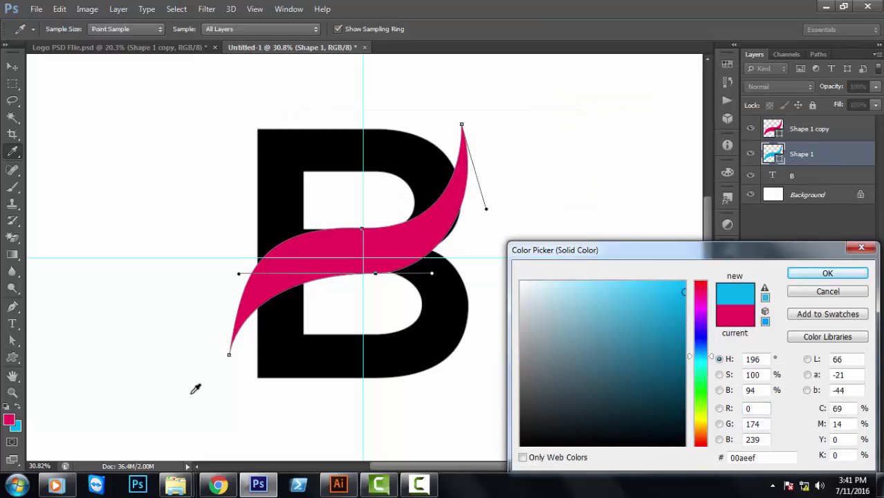
left_click(808, 277)
Step: Move the cyan swoosh down so it sits just below the pink copy
key("v")
left_click_drag(374, 256, 382, 286)
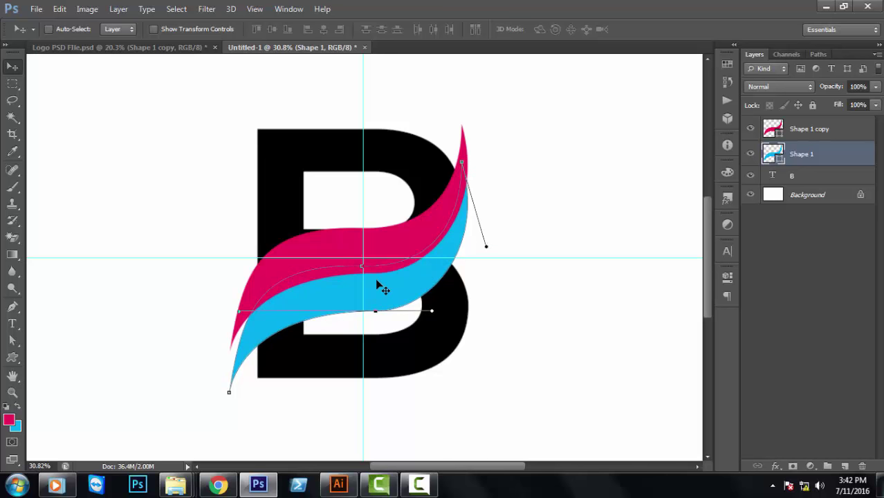
key("shift+Left")
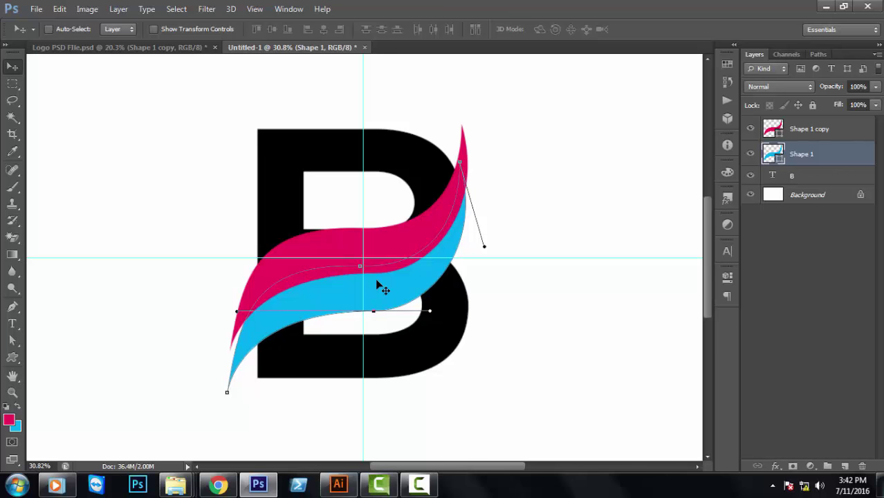
key("ctrl+alt+z")
key("ctrl+alt+z")
key("shift+Down")
key("shift+Down")
key("shift+Down")
key("shift+Down")
key("shift+Down")
key("shift+Down")
key("shift+Down")
key("shift+Down")
key("shift+Down")
key("shift+Down")
key("shift+Down")
key("shift+Down")
key("shift+Down")
key("shift+Down")
key("shift+Down")
key("shift+Down")
key("shift+Down")
key("shift+Down")
key("shift+Down")
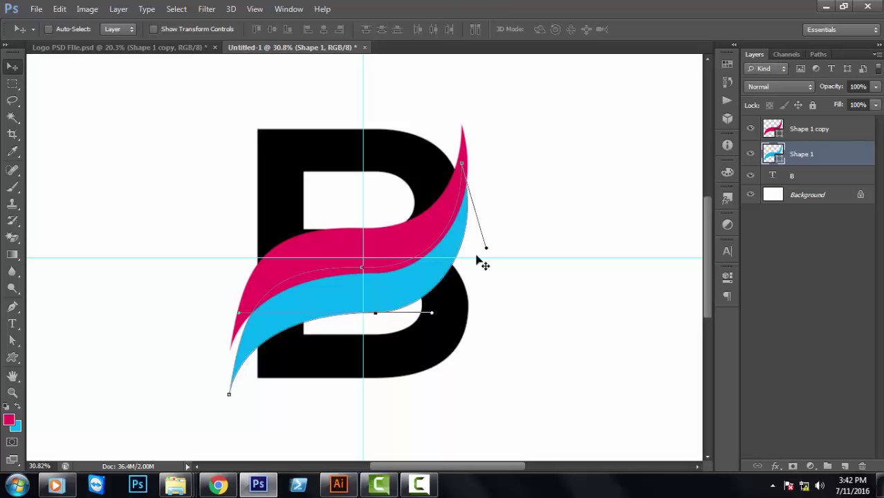
Step: Select both swoosh layers and move them up together on the B
left_click(805, 130)
right_click(805, 130)
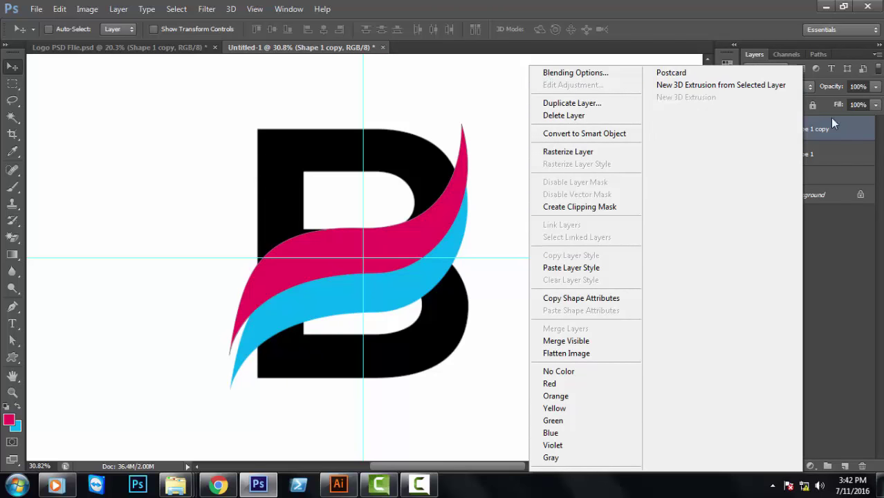
left_click(830, 118)
scroll(407, 315, "up", 1)
scroll(406, 314, "up", 3)
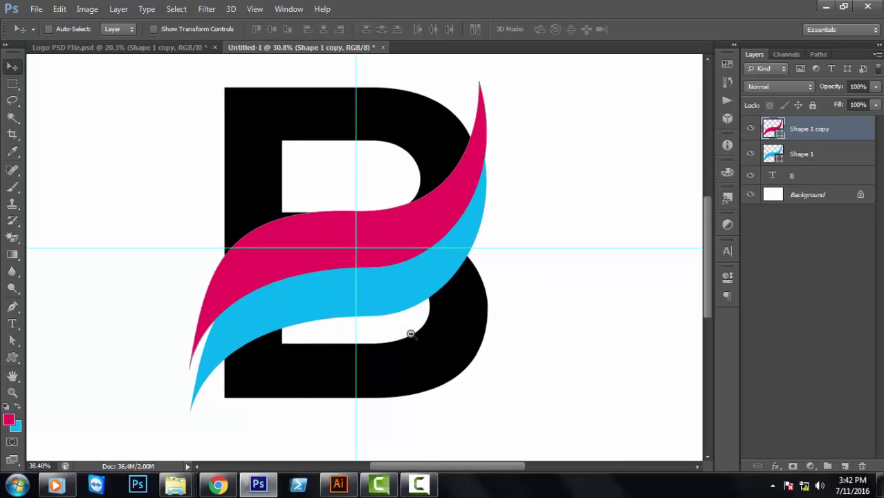
scroll(409, 333, "up", 2)
left_click(796, 153, "shift")
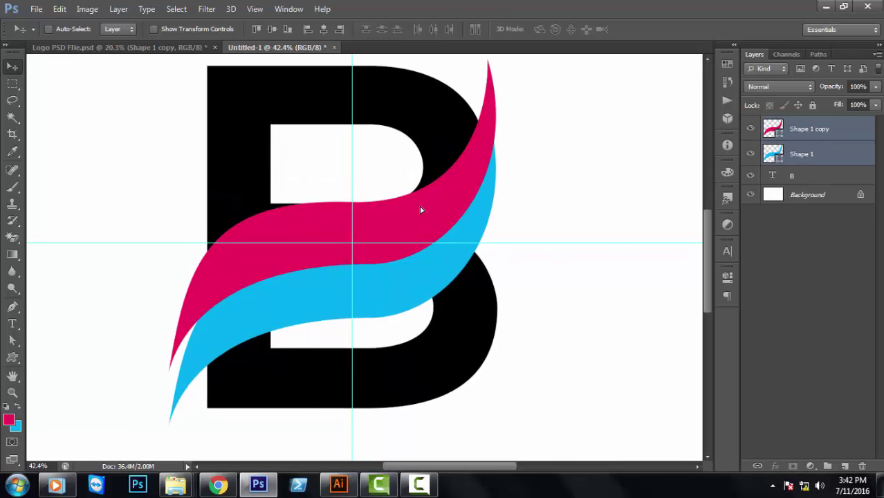
left_click_drag(420, 205, 421, 182)
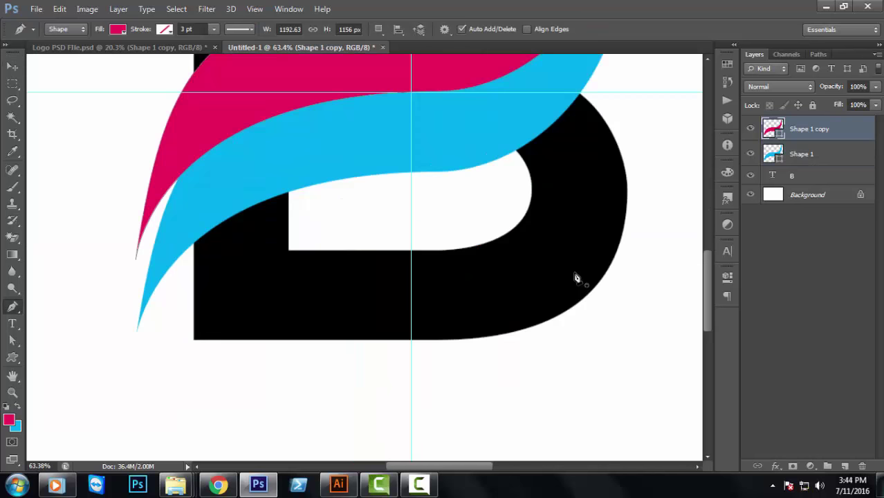
Step: Draw a small curved spur from the cyan swoosh's lower tip across the B's lower bowl
left_click(137, 331)
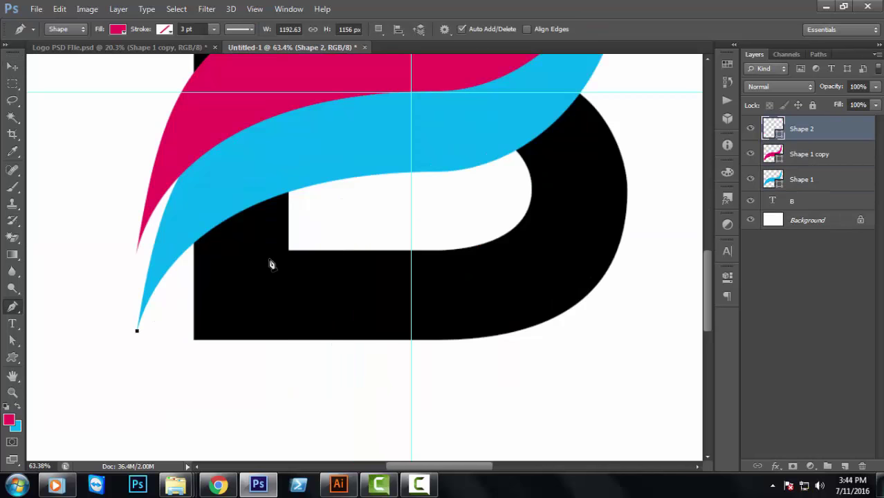
left_click_drag(362, 225, 472, 245)
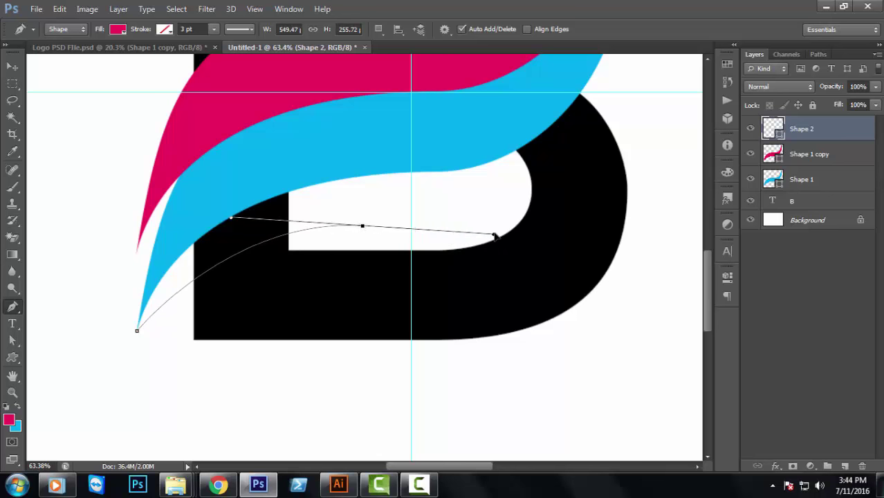
left_click_drag(472, 245, 513, 235)
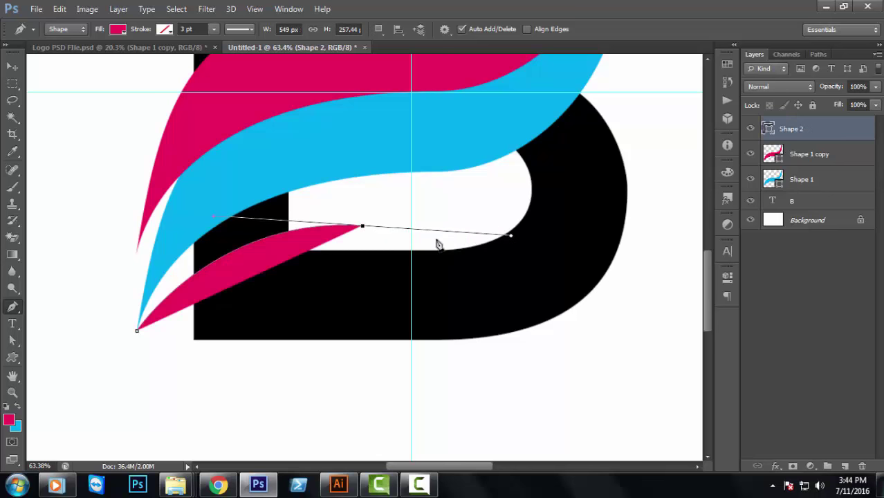
left_click(363, 225, "alt")
mouse_move(138, 328)
left_mouse_down()
mouse_move(112, 380)
mouse_move(101, 435)
mouse_move(117, 477)
mouse_move(81, 416)
mouse_move(122, 355)
left_mouse_up()
key("Return")
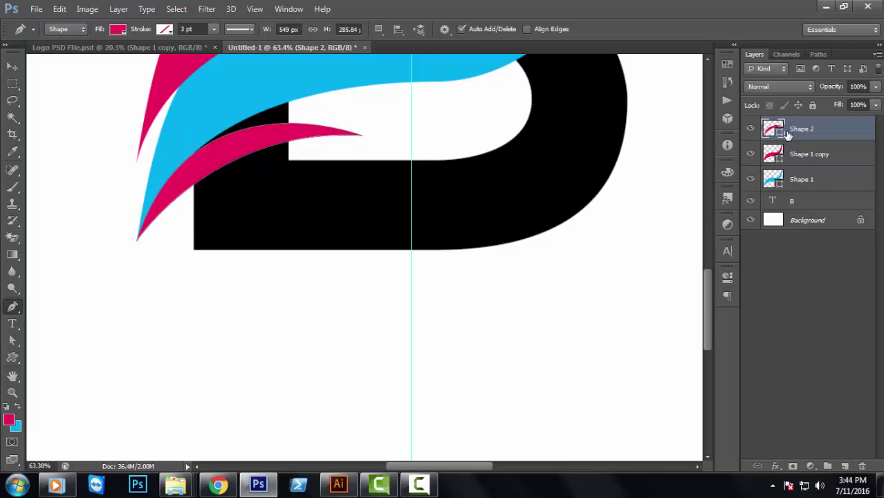
Step: Fill the new Shape 2 spur with the same cyan as the swoosh
double_click(779, 131)
left_click(302, 79)
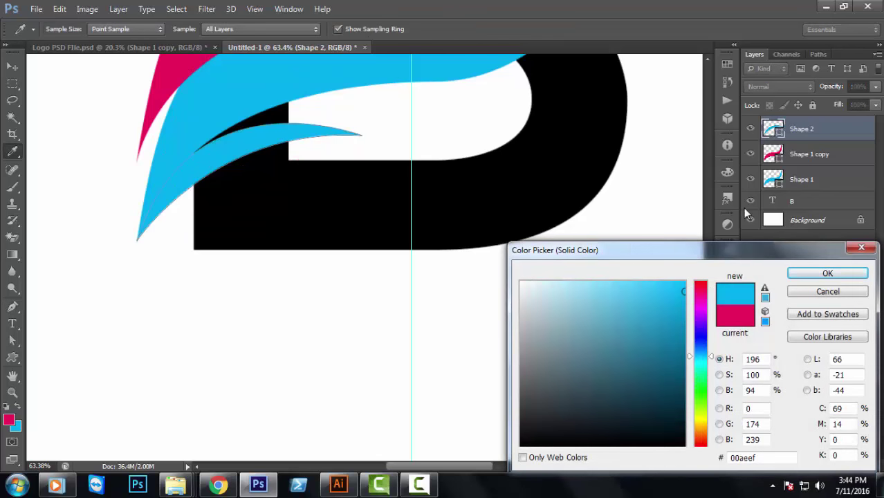
left_click(842, 276)
scroll(357, 231, "down", 4)
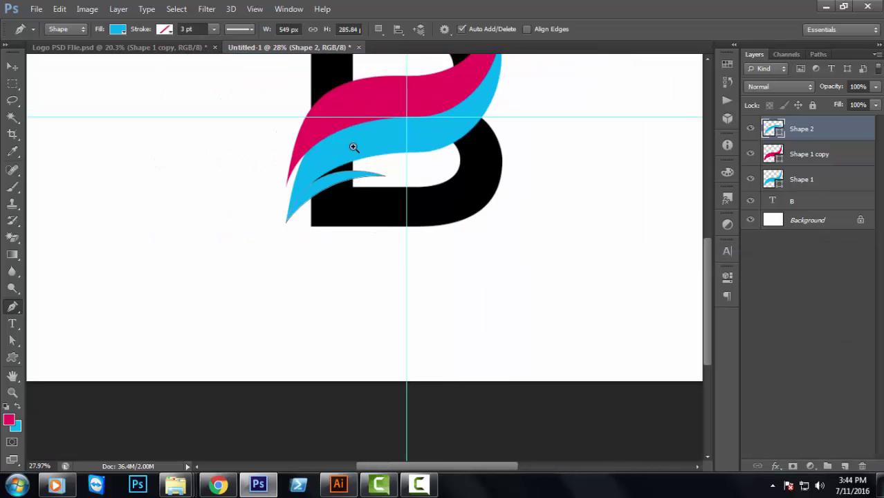
scroll(385, 211, "up", 3)
left_click(808, 221)
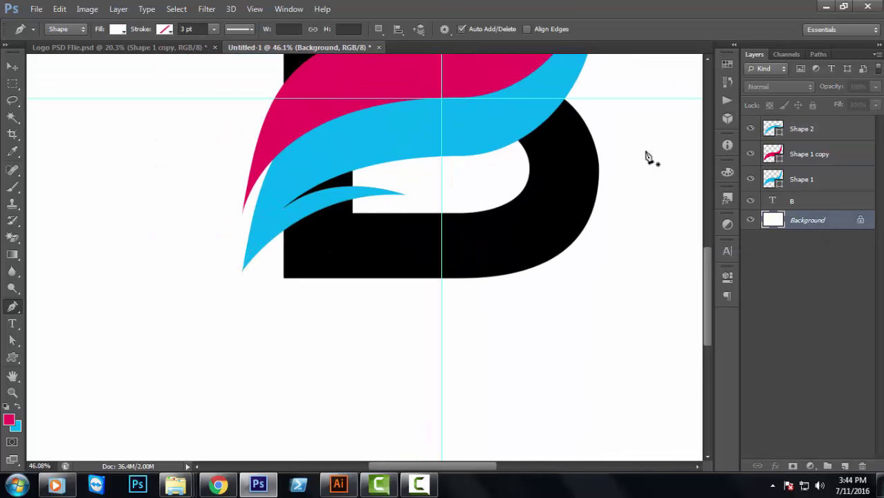
left_click(784, 135)
scroll(542, 172, "up", 2)
scroll(343, 231, "up", 2)
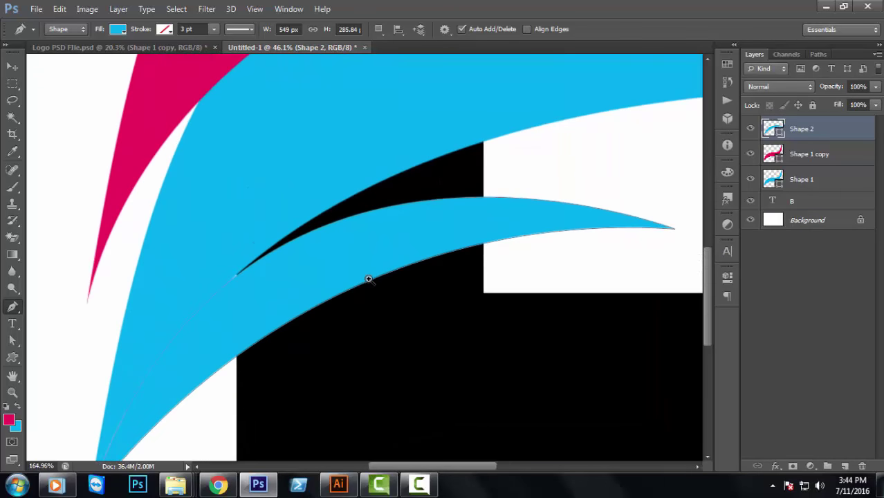
scroll(369, 278, "up", 1)
Step: Reshape the curve of the spur's inner tip with Direct Selection, then hide the path outline
key("a")
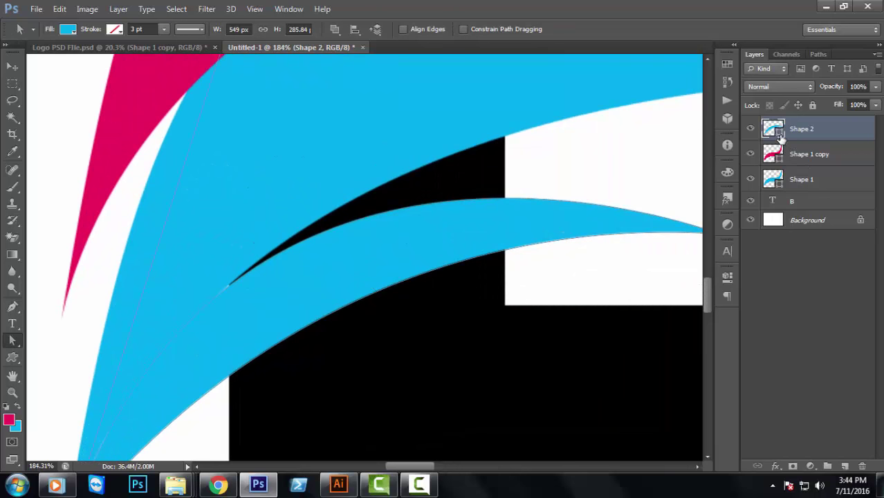
left_click(794, 184)
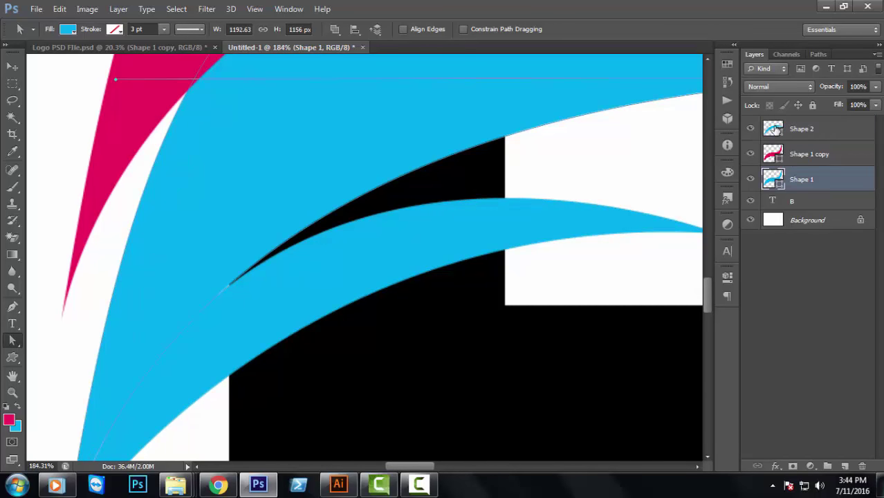
left_click(776, 129)
scroll(271, 271, "down", 5)
scroll(292, 243, "up", 2)
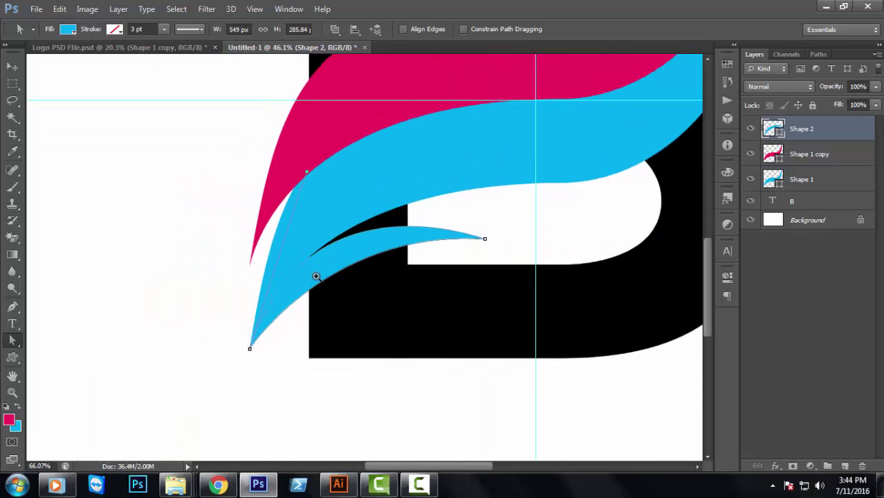
scroll(315, 276, "up", 1)
scroll(310, 168, "up", 1)
scroll(310, 169, "up", 1)
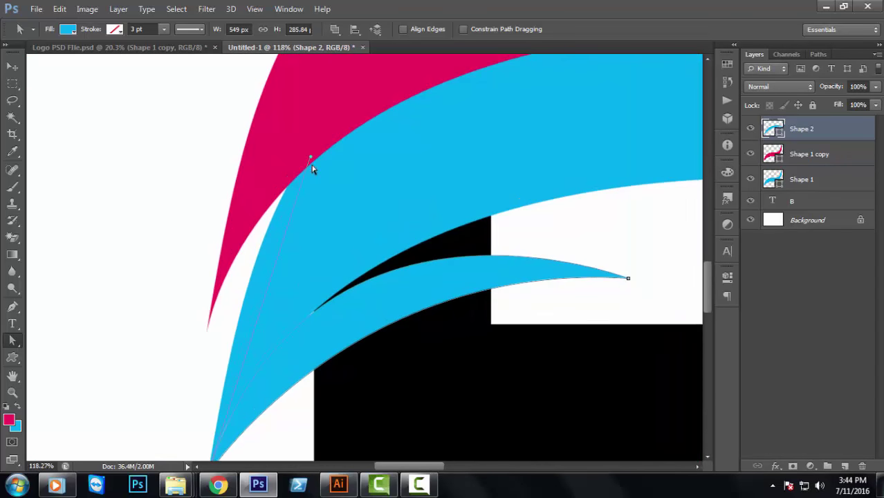
mouse_move(311, 159)
left_mouse_down()
mouse_move(308, 150)
mouse_move(329, 172)
left_mouse_up()
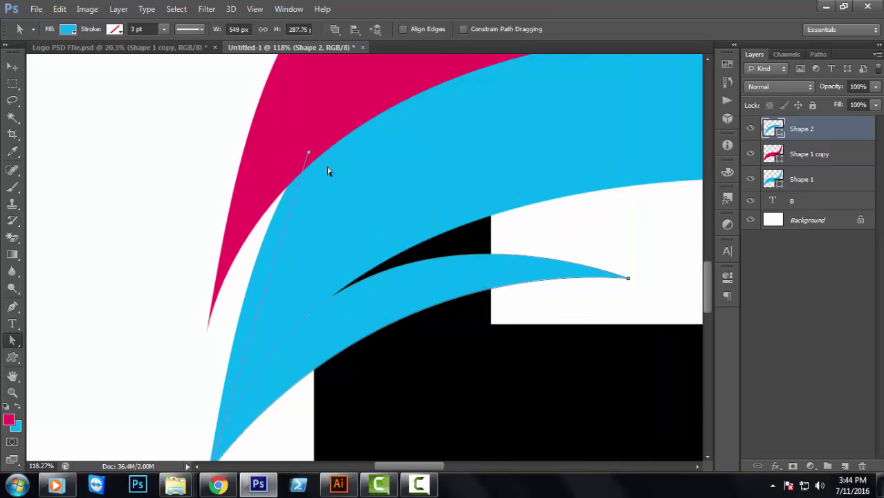
left_click(821, 214)
scroll(630, 243, "down", 1)
scroll(630, 243, "down", 4)
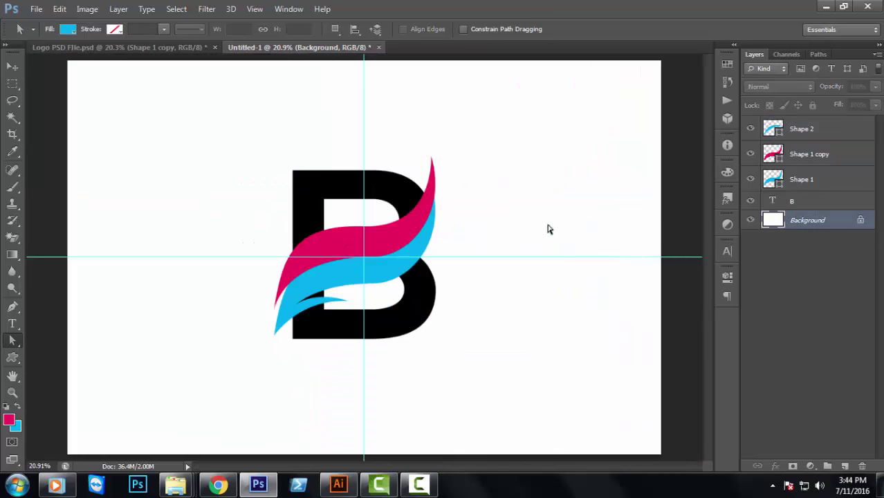
Step: Move Shape 2 under Shape 1 copy and group it with Shape 1 as Group 1
key("v")
scroll(454, 288, "up", 1)
scroll(477, 283, "up", 1)
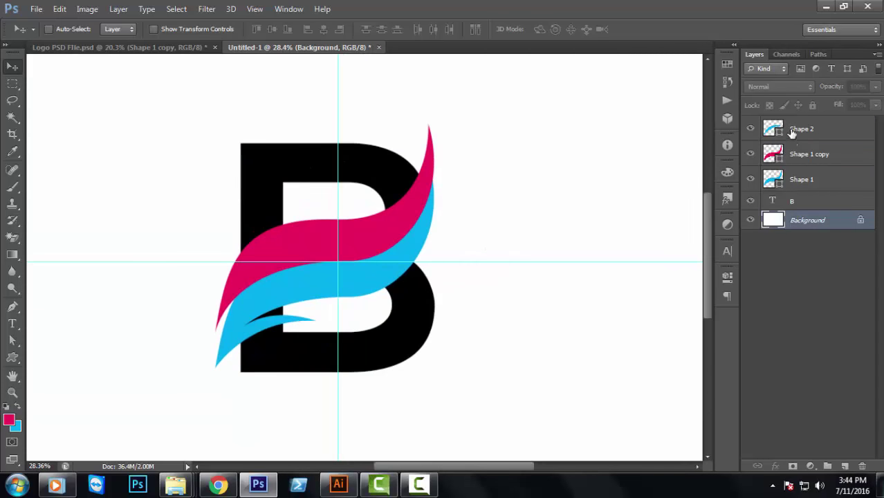
left_click_drag(792, 131, 817, 173)
left_click(817, 179, "shift")
key("ctrl+g")
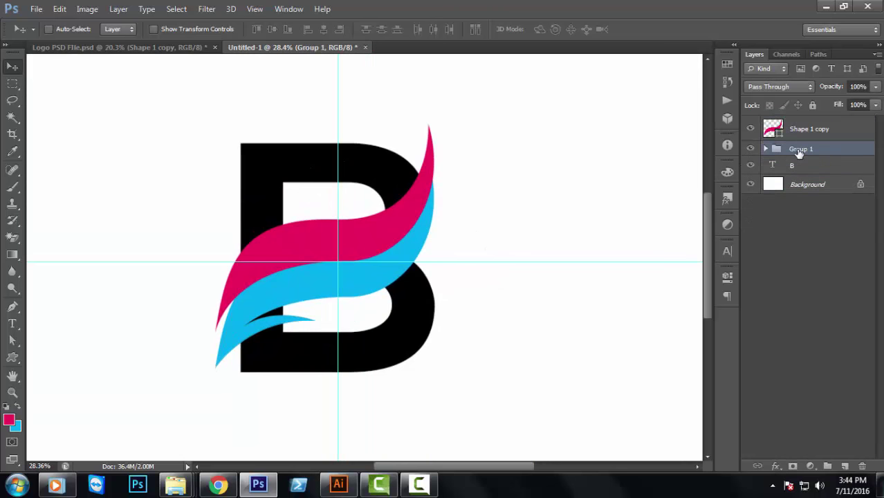
Step: Give the pink Shape 1 copy swoosh a thick white outline stroke
left_click(821, 137)
right_click(800, 131)
left_click(547, 71)
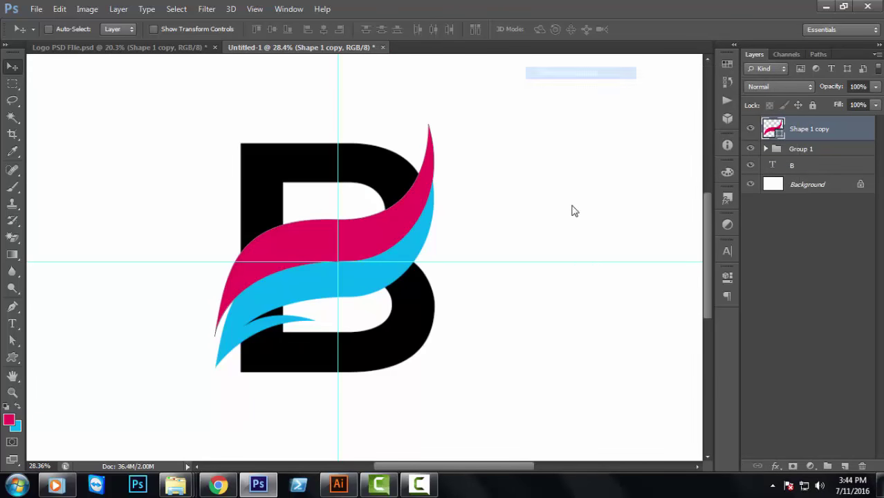
left_click(476, 187)
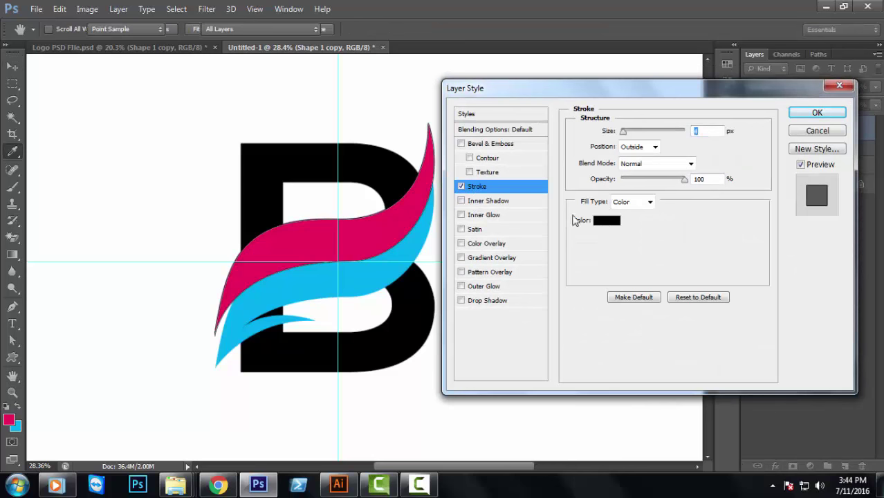
left_click(606, 220)
left_click(464, 121)
left_click(820, 279)
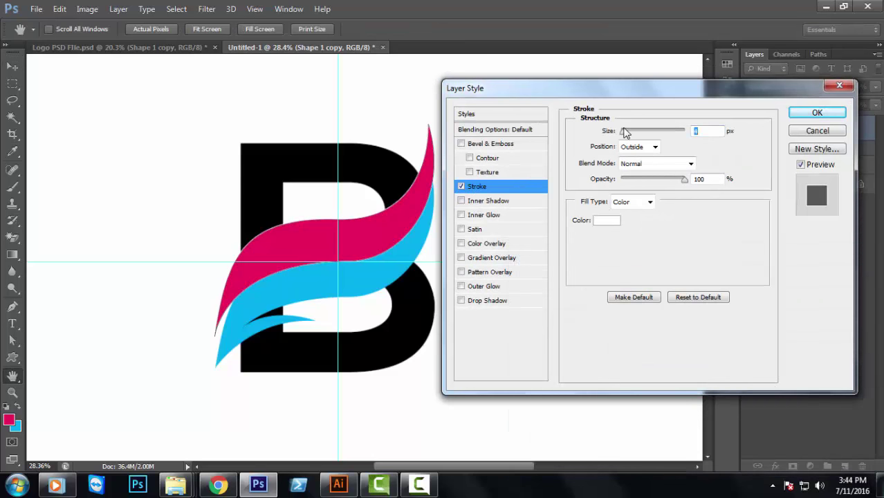
left_click_drag(624, 131, 632, 133)
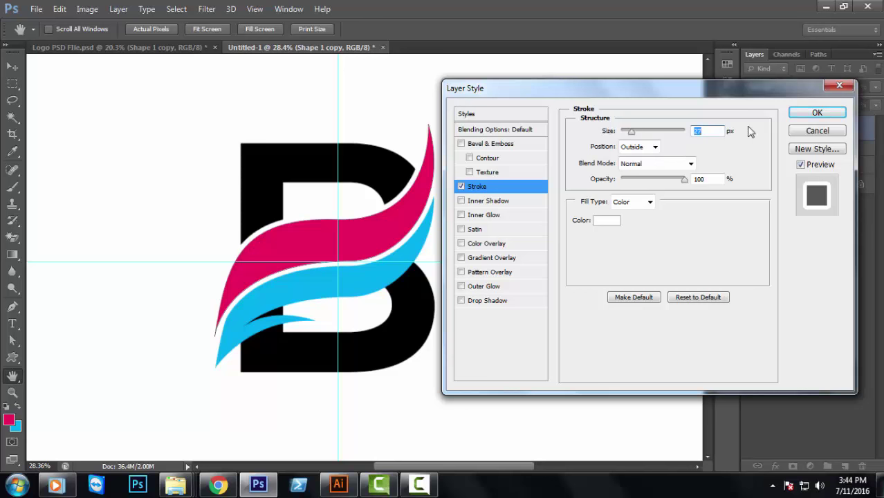
left_click(814, 115)
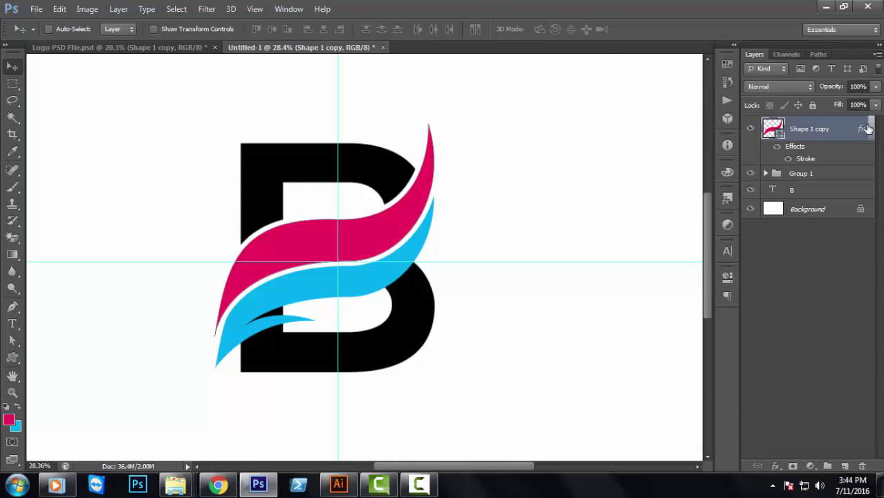
left_click(870, 128)
Step: Add a 27 px white stroke to the cyan Group 1
right_click(808, 149)
left_click(691, 140)
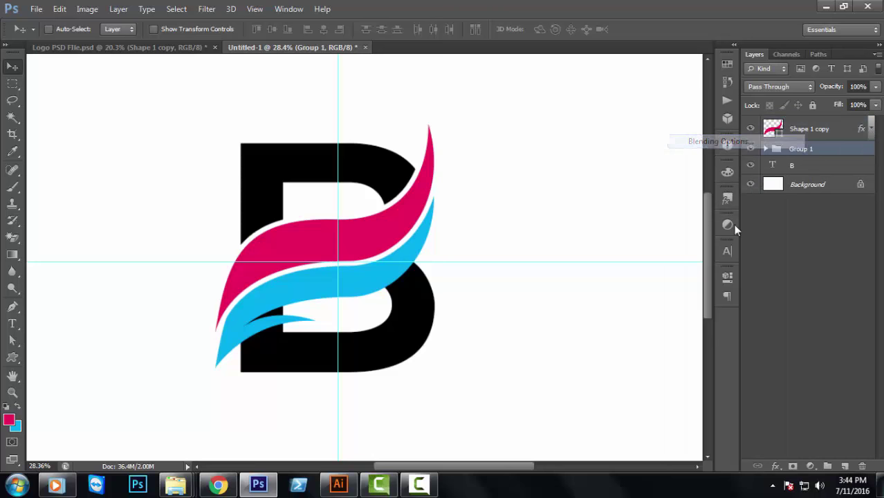
left_click(478, 187)
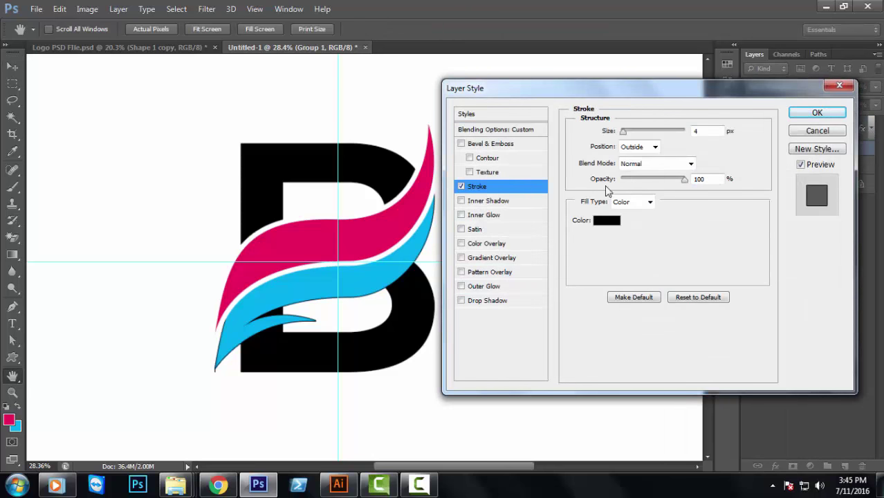
double_click(708, 133)
type("27")
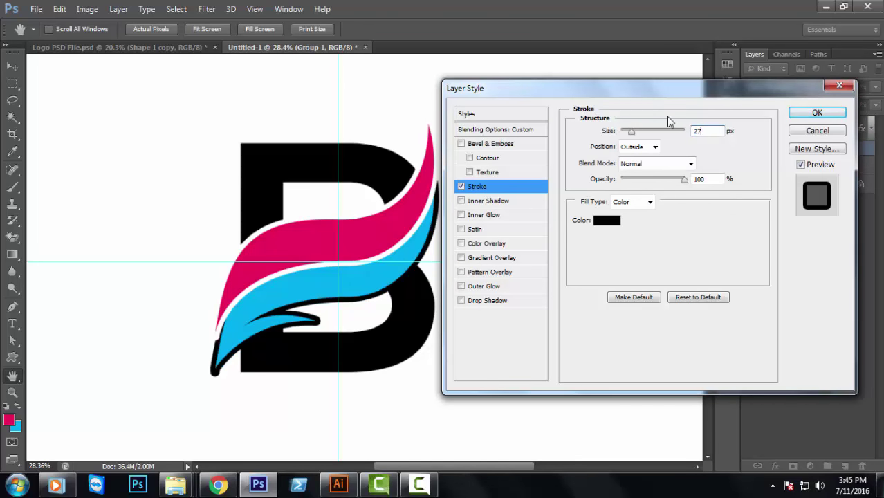
left_click(605, 220)
left_click(524, 285)
left_click(804, 272)
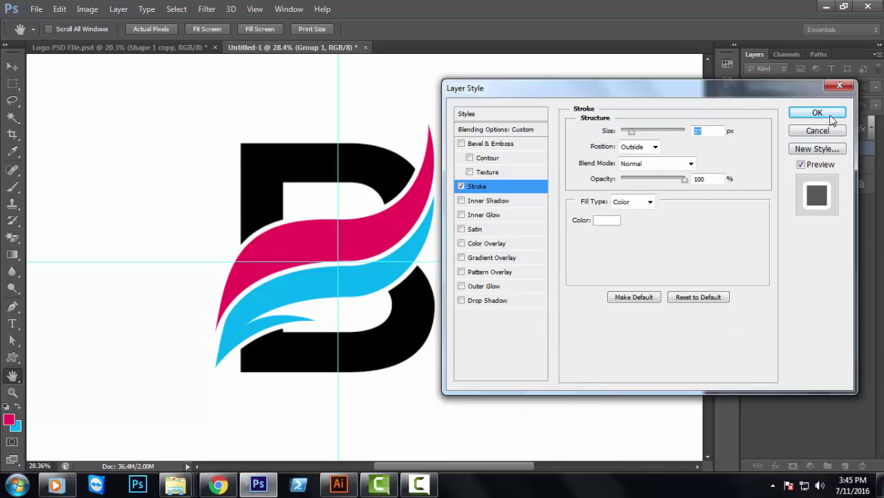
left_click(817, 113)
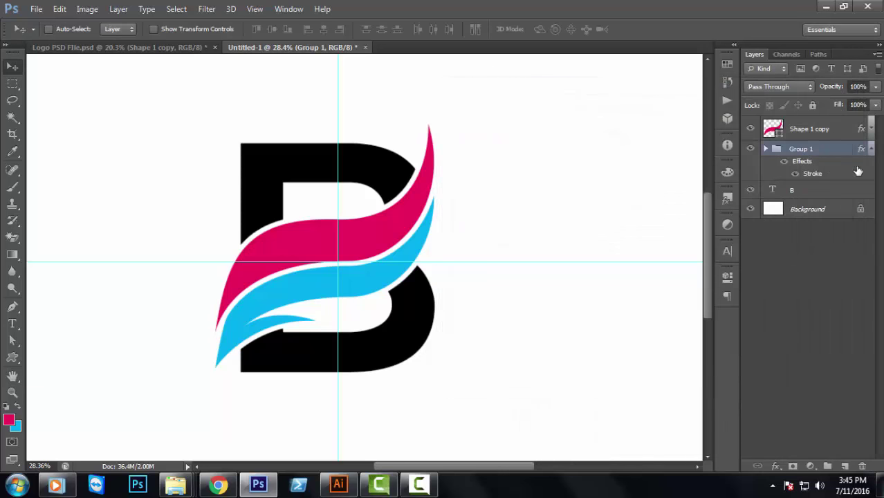
Step: Move Shape 1 copy and Group 1 together slightly up over the B, undoing one overshoot
left_click(870, 149)
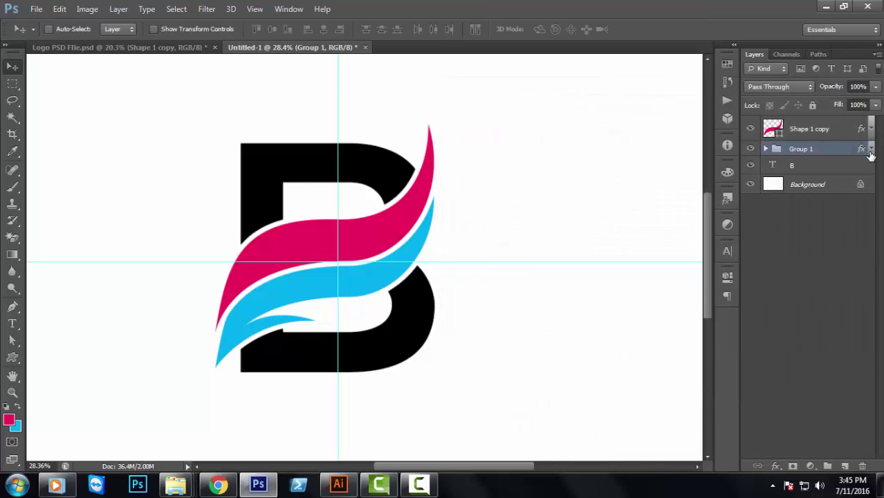
left_click(824, 147, "shift")
left_click_drag(421, 219, 415, 199)
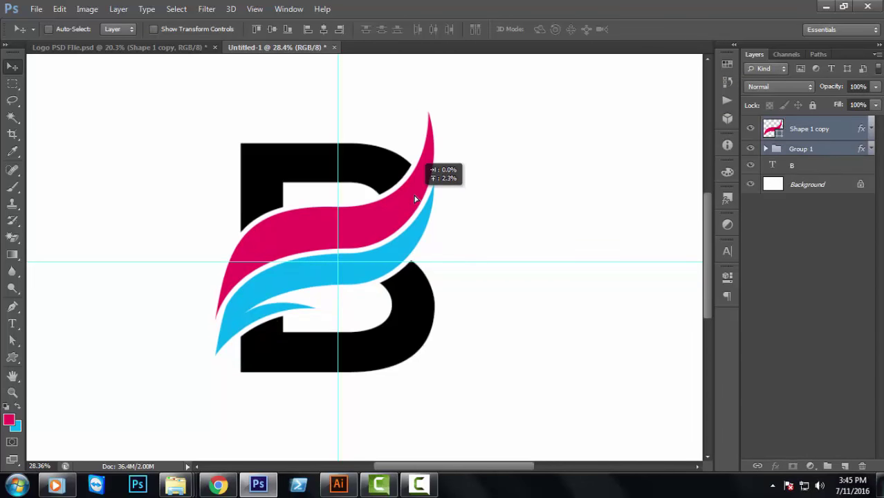
mouse_move(392, 262)
left_mouse_down()
mouse_move(388, 269)
mouse_move(393, 261)
left_mouse_up()
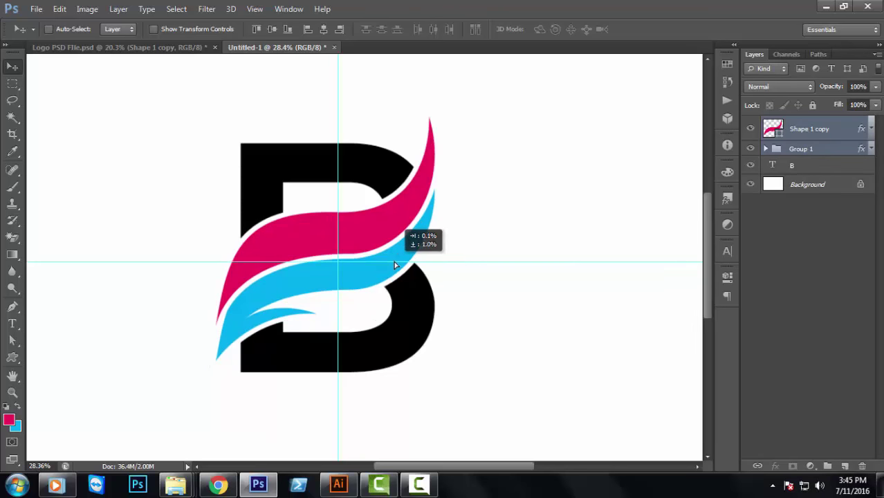
scroll(446, 277, "down", 2)
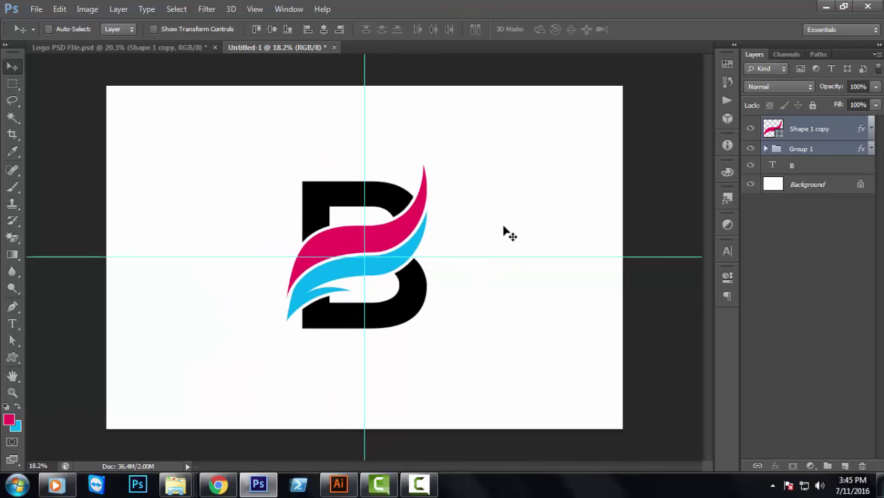
left_click_drag(381, 237, 397, 271)
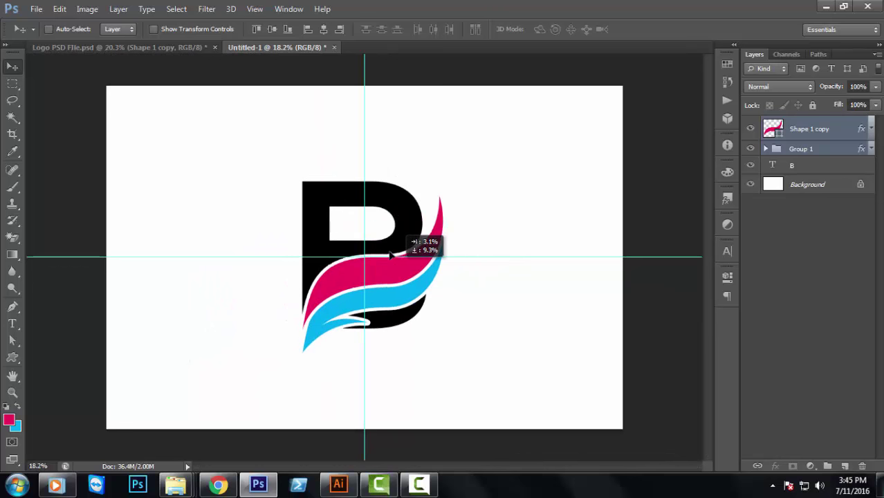
key("ctrl+z")
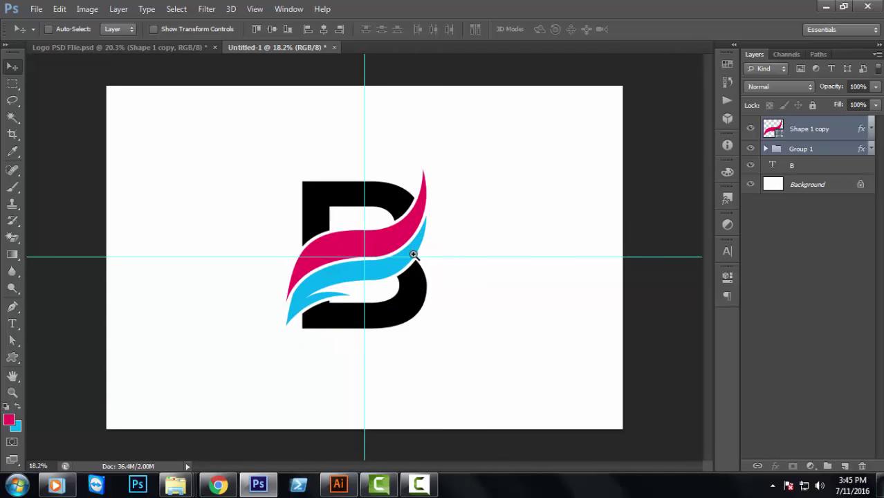
scroll(408, 244, "up", 1)
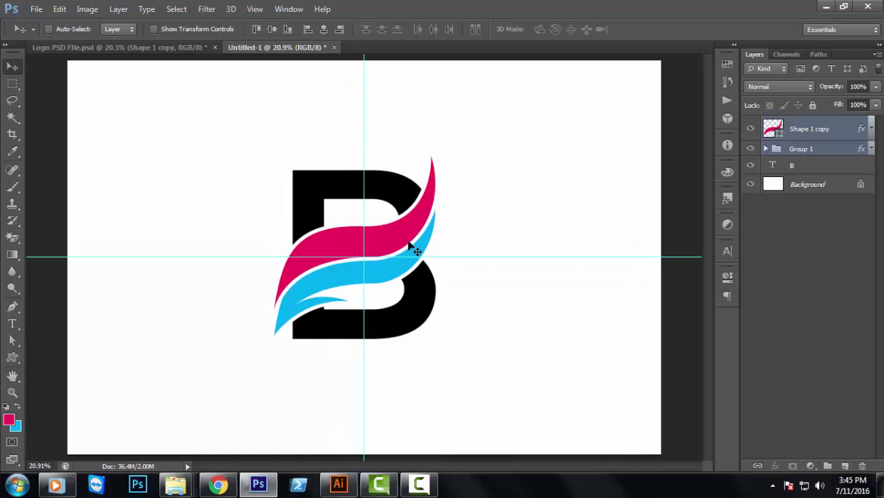
Step: Scale the B and both swooshes together to about 155%, then zoom out
left_click(818, 160, "shift")
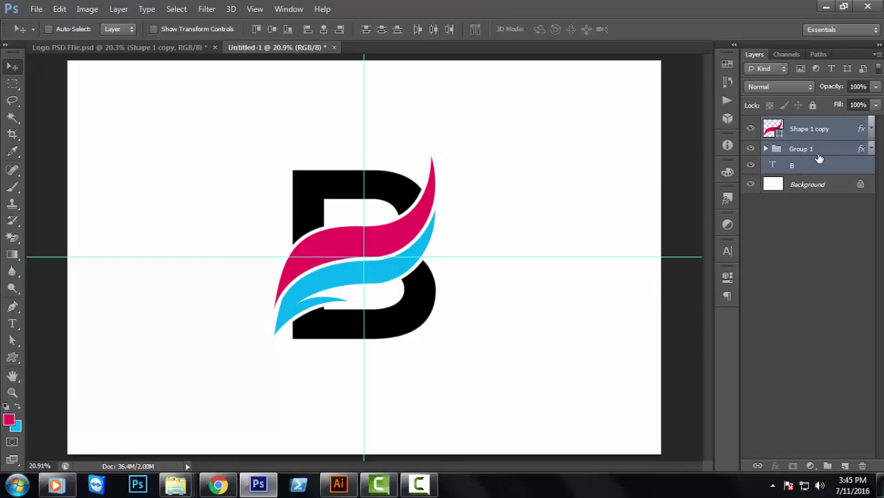
key("ctrl+t")
left_click_drag(434, 154, 480, 106)
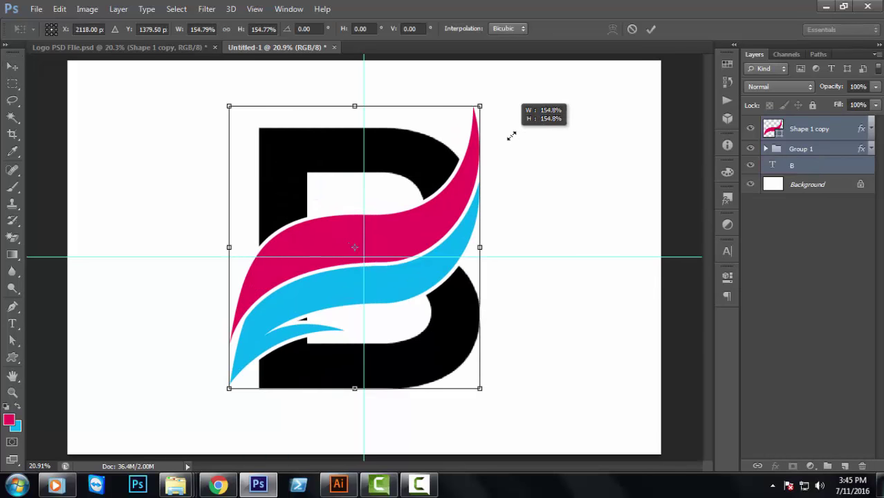
left_click(651, 29)
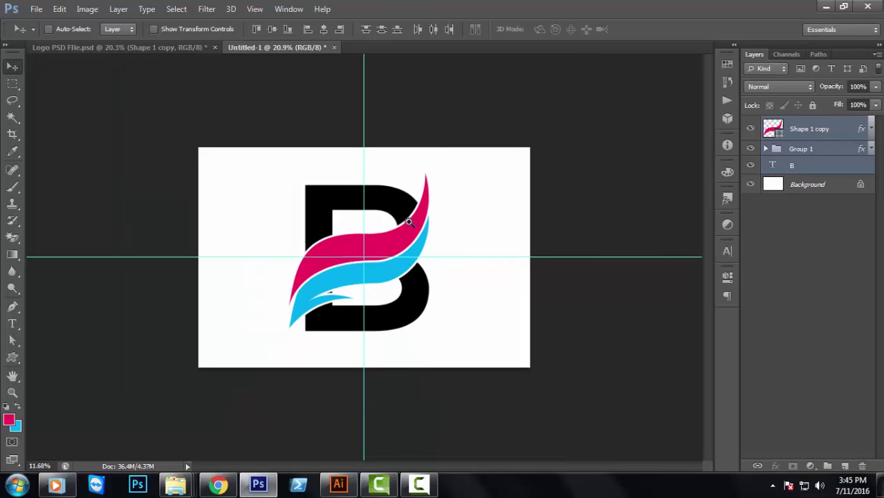
mouse_move(504, 202)
left_mouse_down()
mouse_move(439, 255)
mouse_move(451, 255)
left_mouse_up()
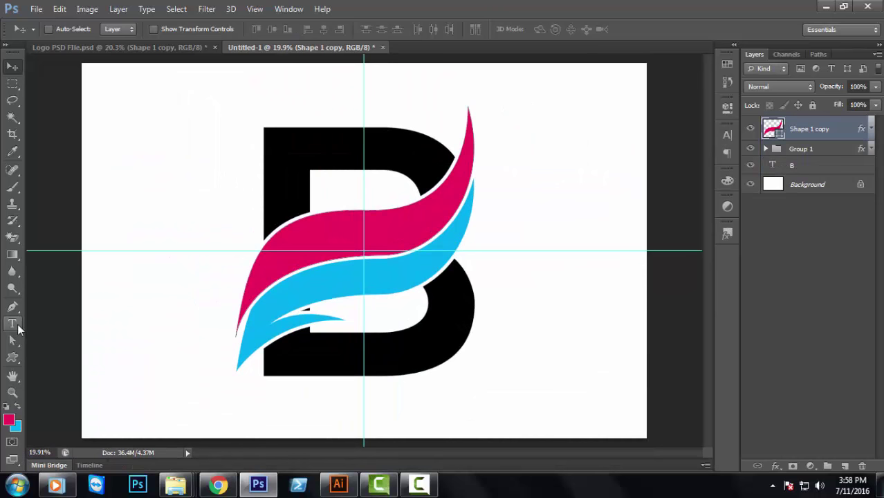
Step: Type 'B2 Photography' below the B and set it in the Harabara font
left_click(13, 323)
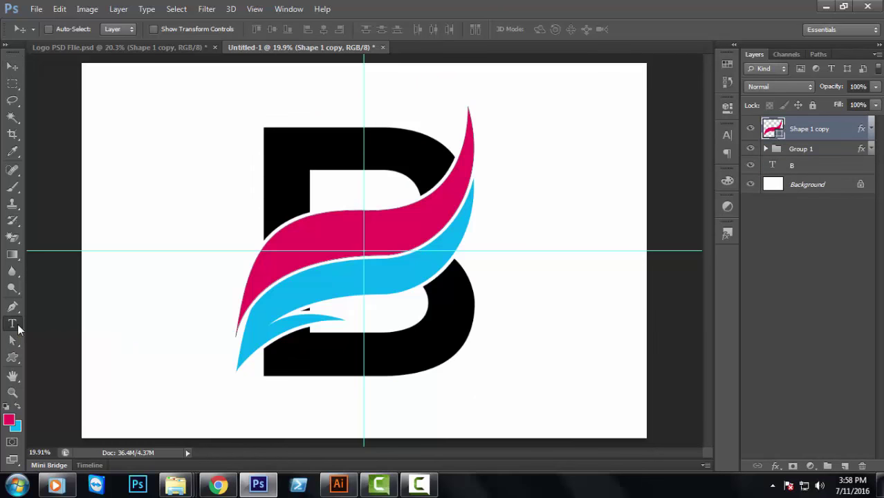
left_click(226, 404)
type("B2 Pho")
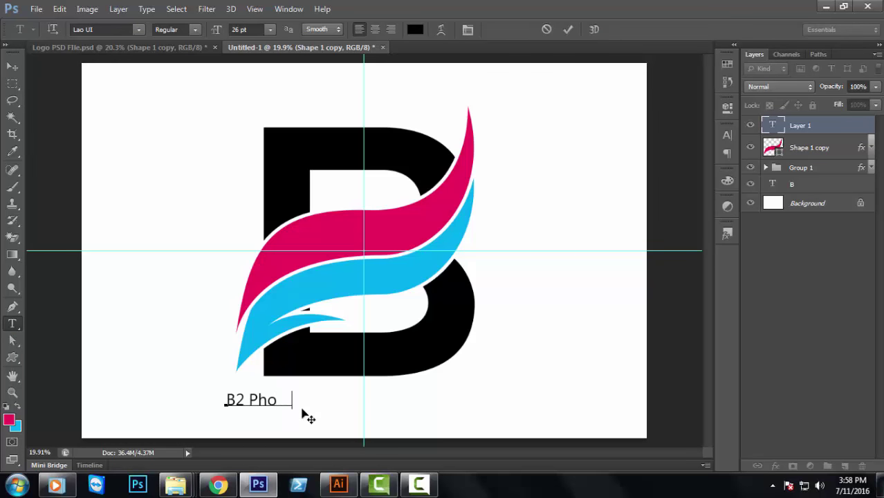
type("toGrap")
type("hy")
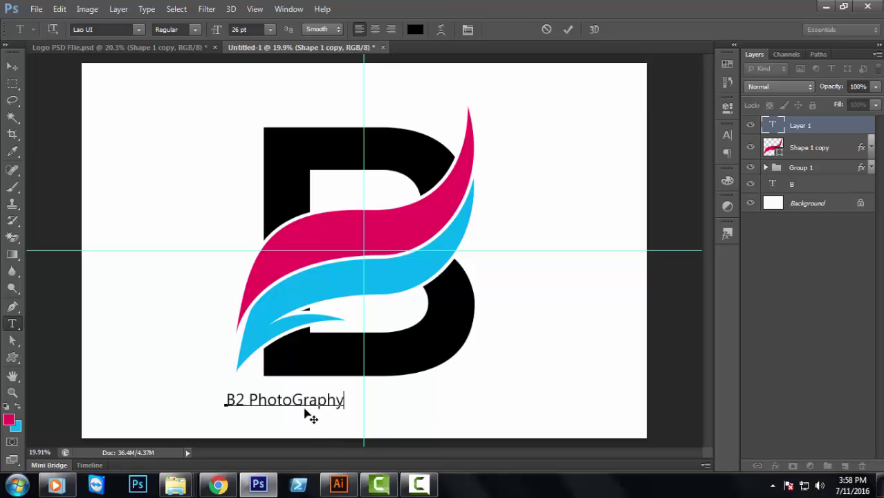
key("shift+Left")
type("g")
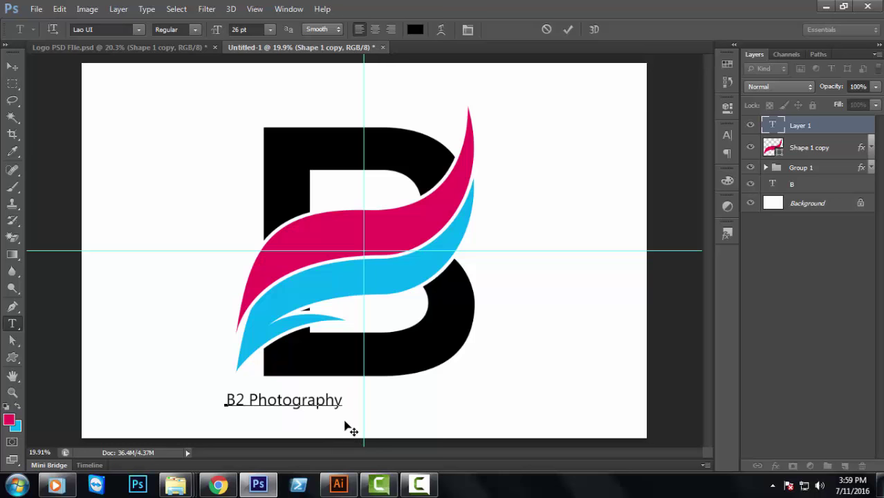
key("ctrl+a")
left_click_drag(358, 324, 395, 330)
left_click(121, 30)
type("Harabara")
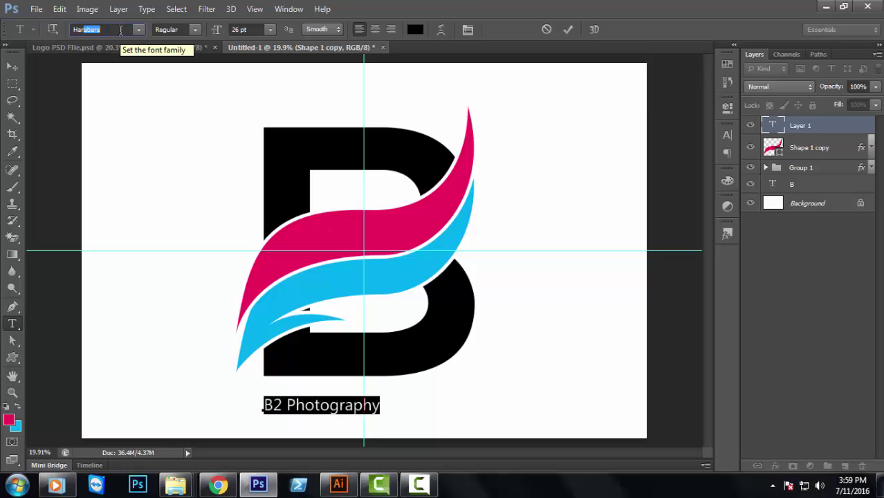
left_click(568, 29)
Step: Enlarge the B2 Photography text to about 202% beneath the logo
key("v")
key("ctrl+t")
mouse_move(372, 396)
left_mouse_down()
mouse_move(473, 384)
mouse_move(451, 359)
left_mouse_up()
left_click(650, 29)
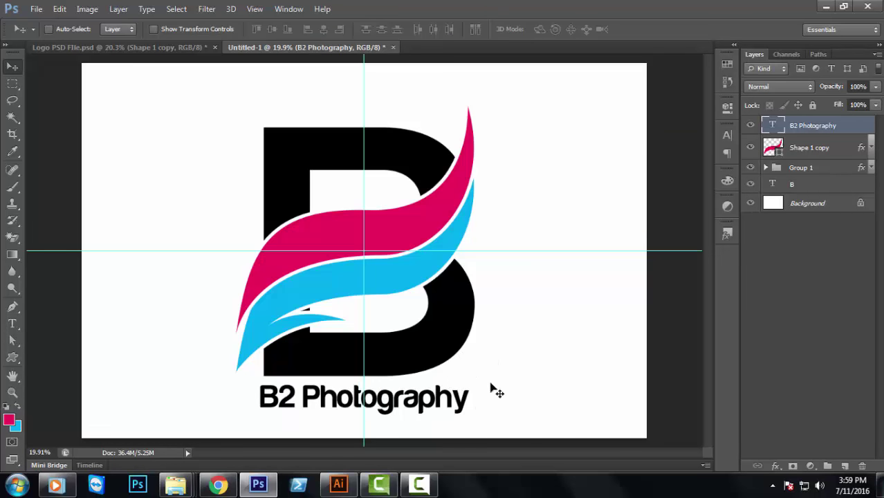
Step: Set the B2 Photography tracking to 50 in the Character panel
double_click(772, 127)
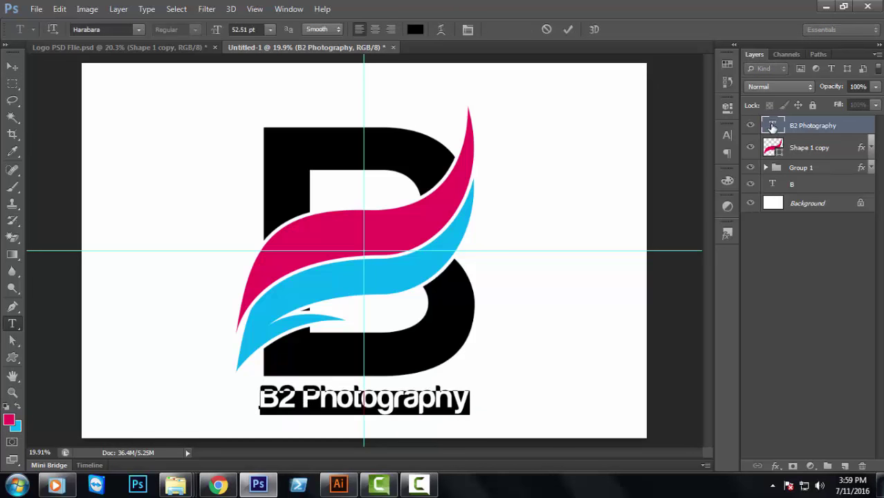
left_click(727, 136)
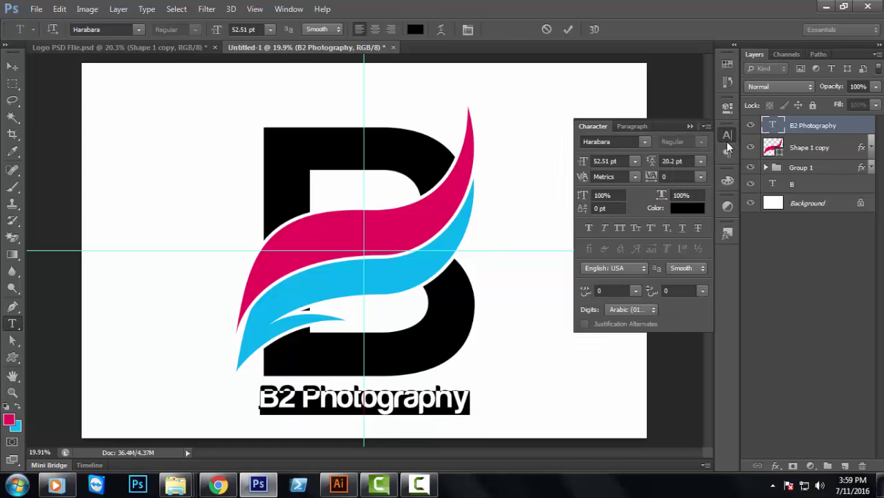
left_click(682, 177)
type("50")
key("Return")
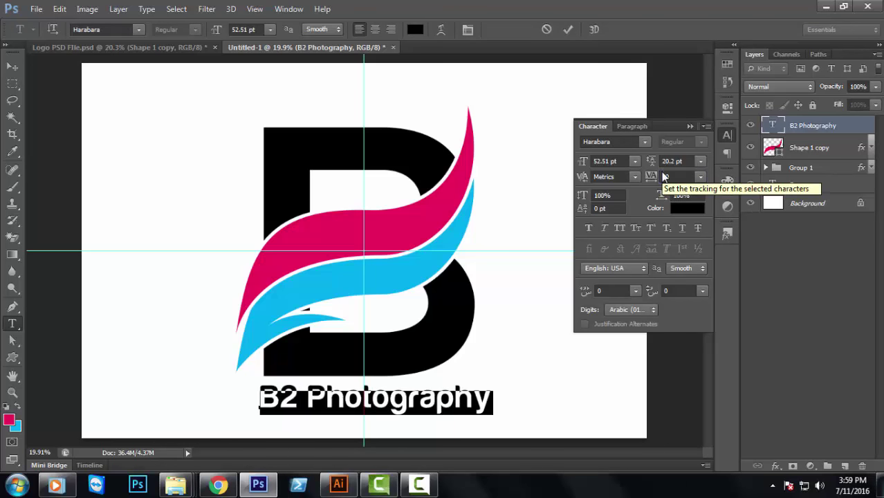
key("ctrl+Return")
left_click(724, 138)
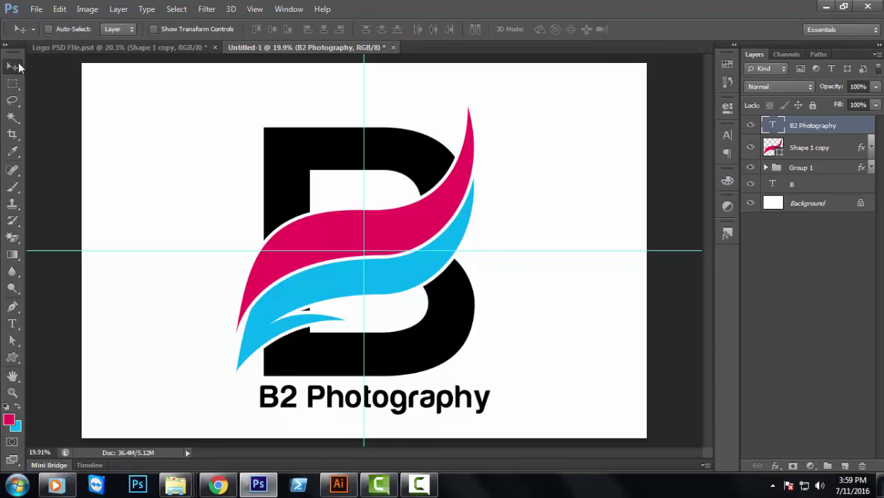
left_click(816, 204, "ctrl")
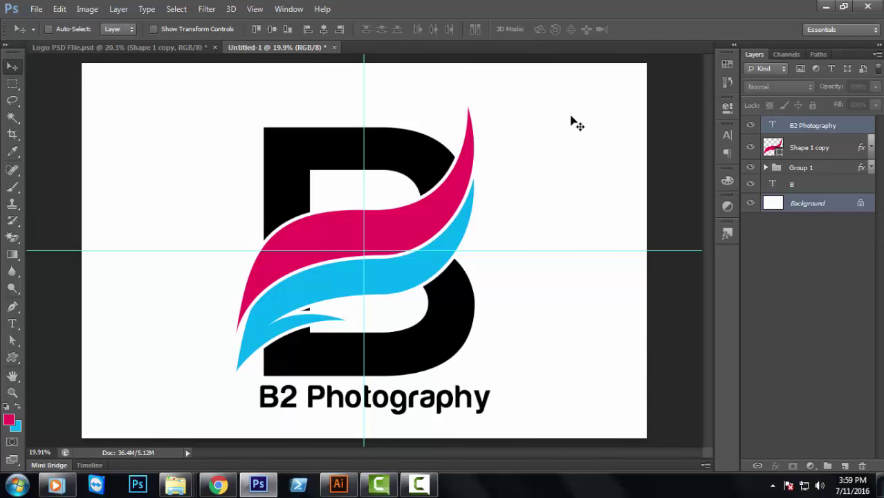
Step: Centre B2 Photography horizontally and put the B text layer in a group named B
left_click(323, 29)
left_click(805, 126)
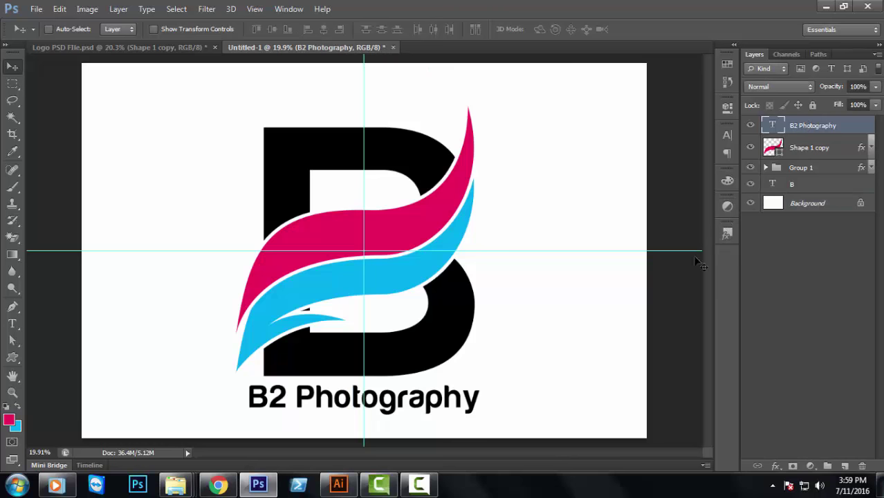
left_click(811, 155)
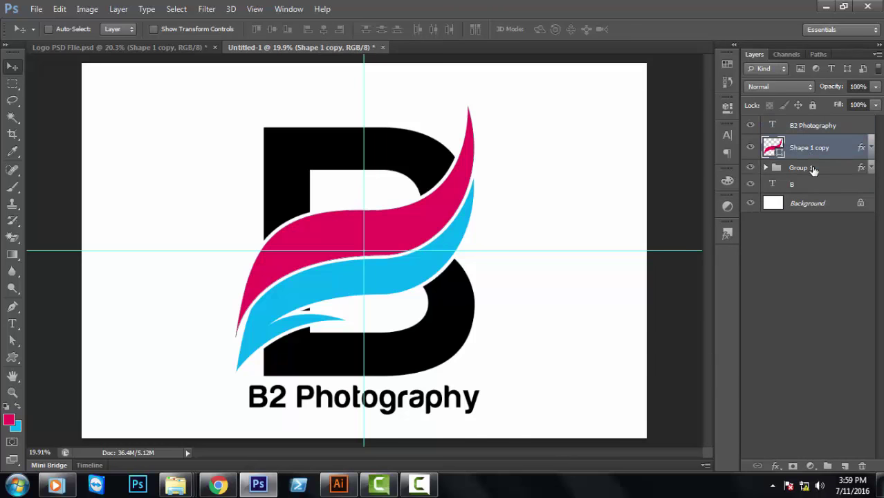
left_click(803, 184)
right_click(802, 184)
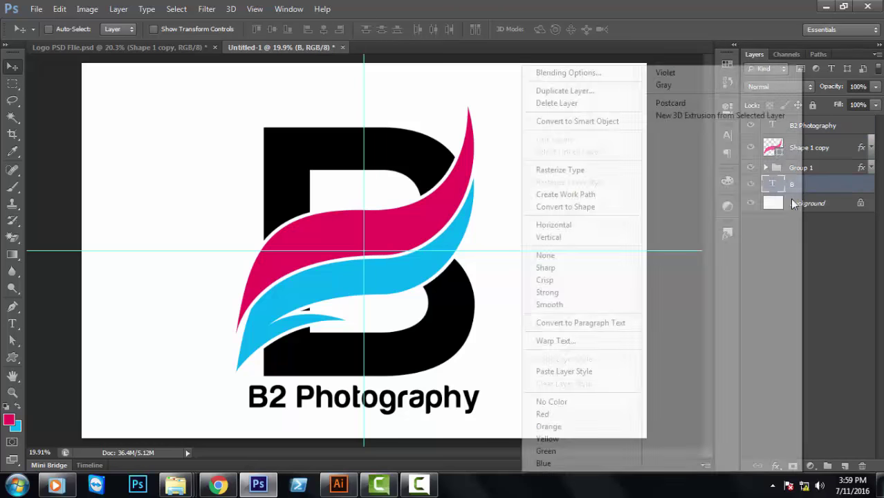
left_click(849, 191)
key("ctrl+g")
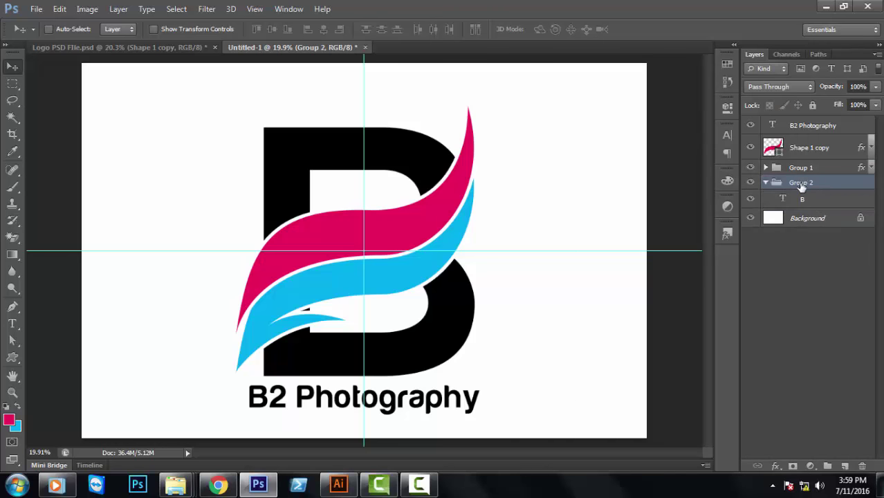
double_click(802, 183)
type("B")
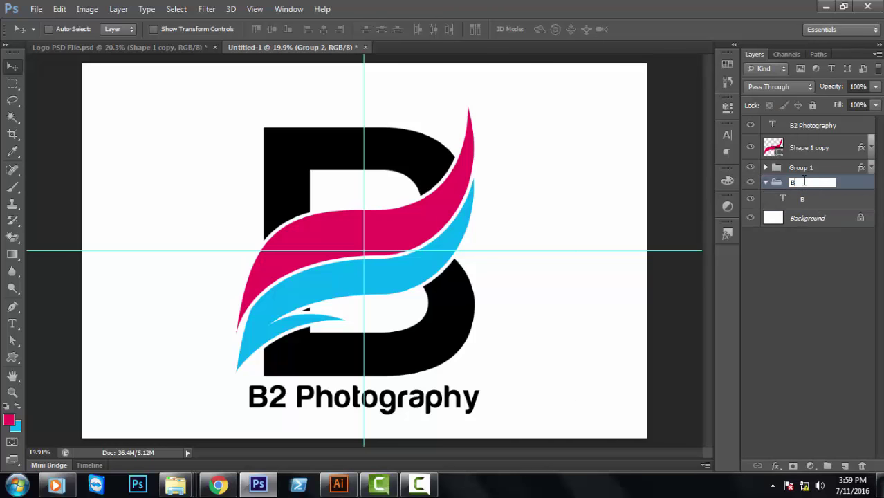
key("Return")
Step: Group Shape 1 copy and Group 1 into a swoosh group named Shap
left_click(765, 181)
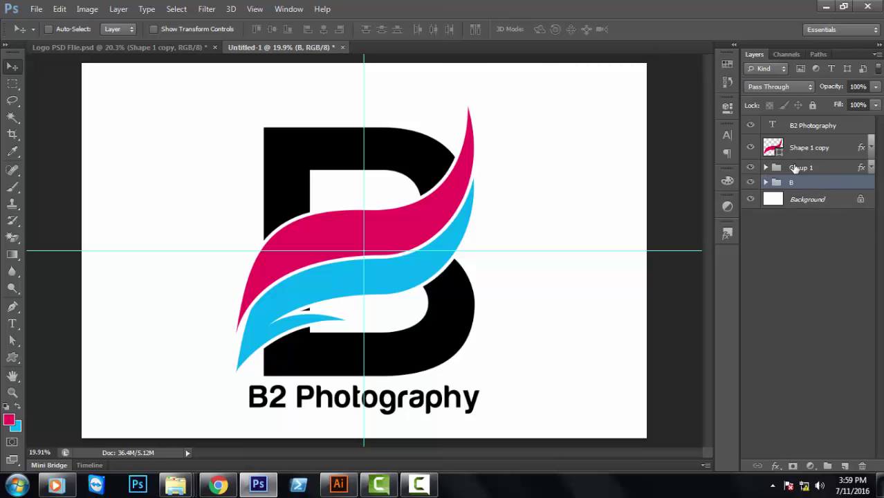
left_click(799, 167)
left_click(801, 154, "shift")
key("ctrl+g")
double_click(806, 144)
double_click(805, 144)
double_click(804, 143)
type("Shap")
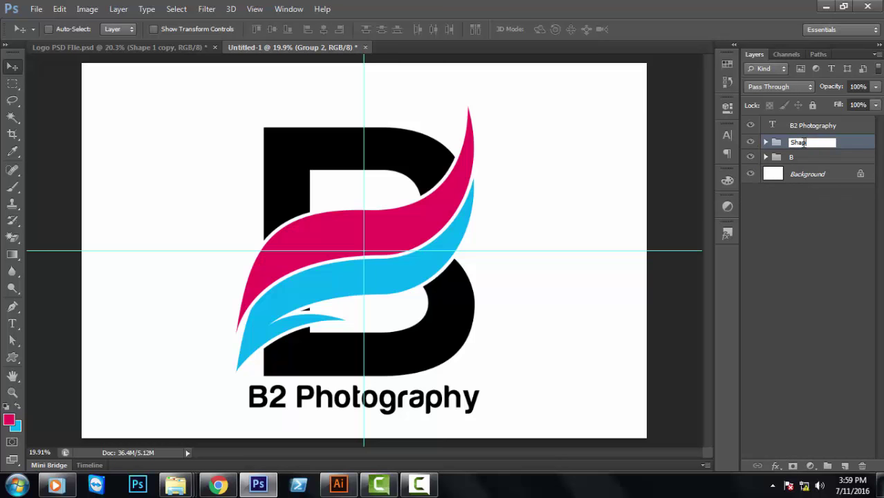
key("Return")
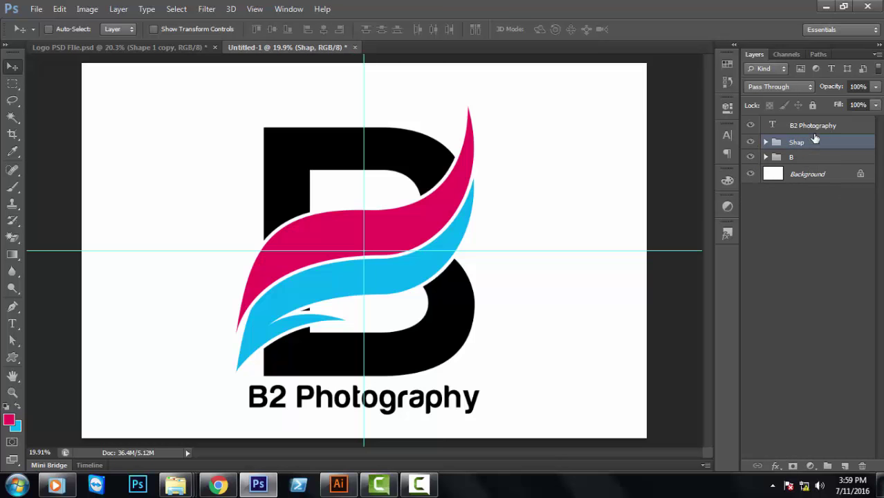
Step: Move B2 Photography below the B group and wrap it in a group named Business Name
left_click_drag(814, 132, 835, 157)
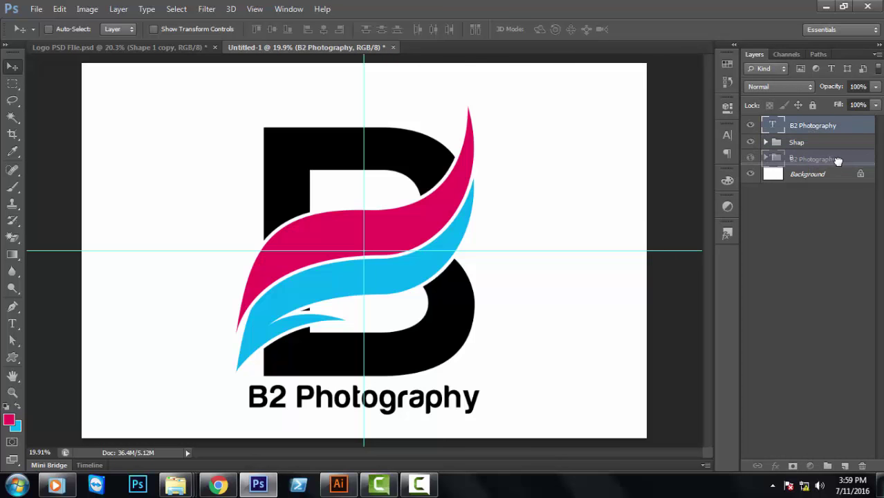
left_click_drag(835, 158, 838, 165)
left_click(818, 128)
left_click(817, 139, "shift")
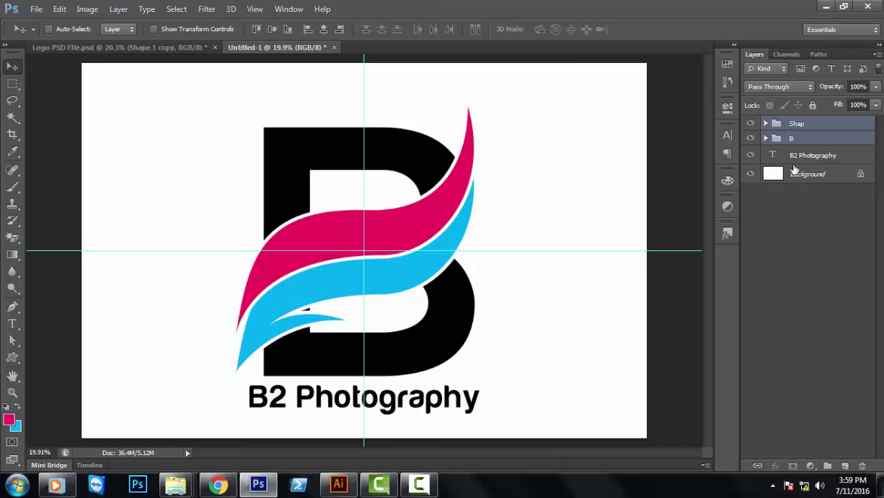
left_click(796, 157)
key("ctrl+g")
double_click(800, 153)
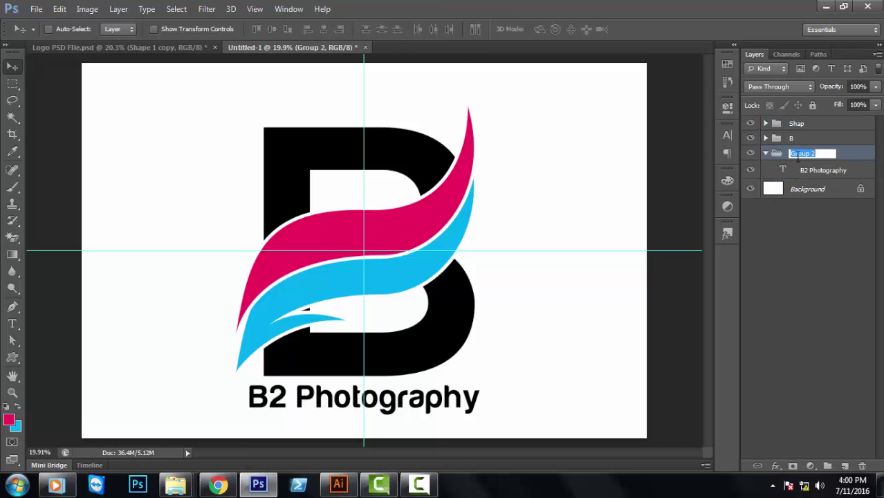
type("Bo")
type("ess Nam")
key("Return")
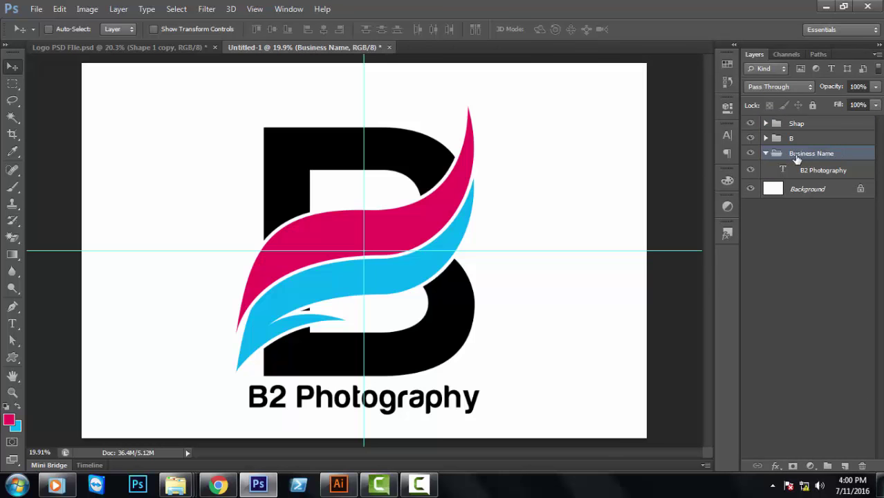
Step: Expand the Shap group and Group 1 to review the swoosh layers
left_click(766, 153)
left_click(775, 138)
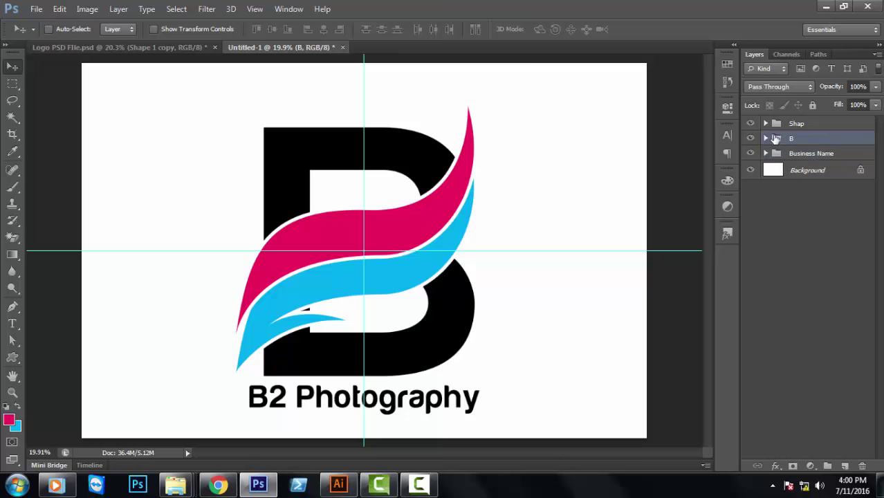
left_click(782, 123)
left_click(765, 123)
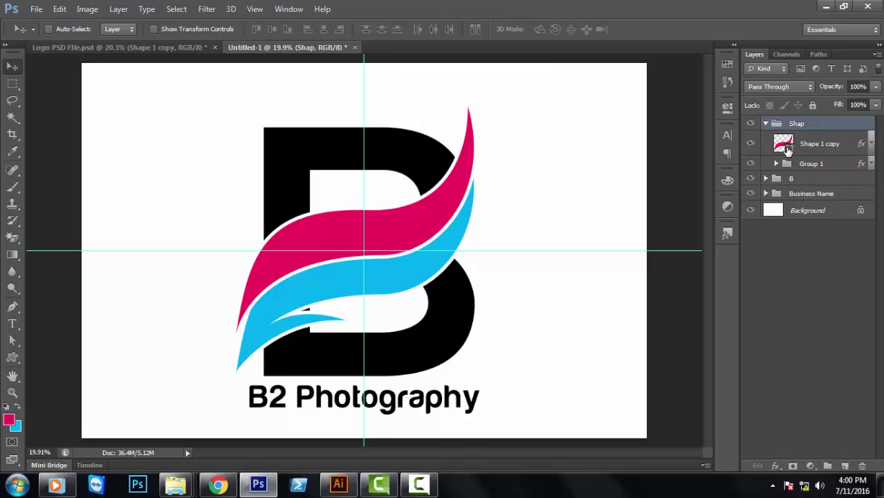
left_click(788, 151)
left_click(777, 163)
left_click(802, 187)
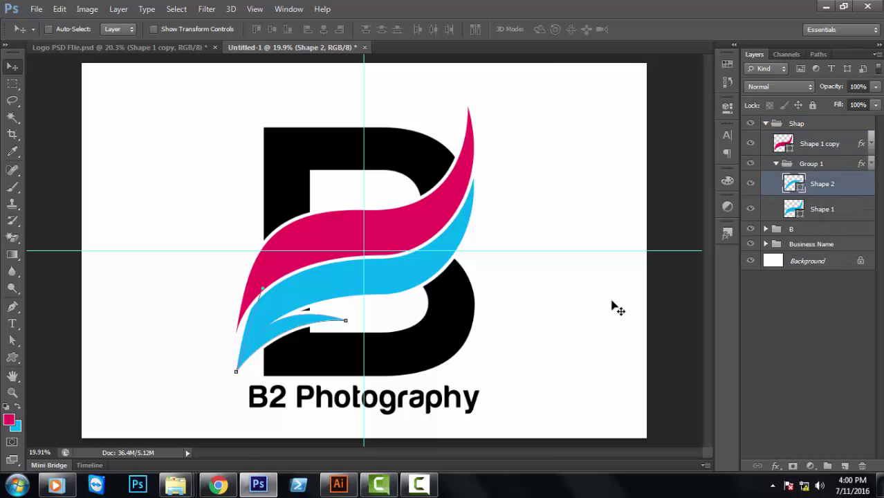
left_click(827, 224)
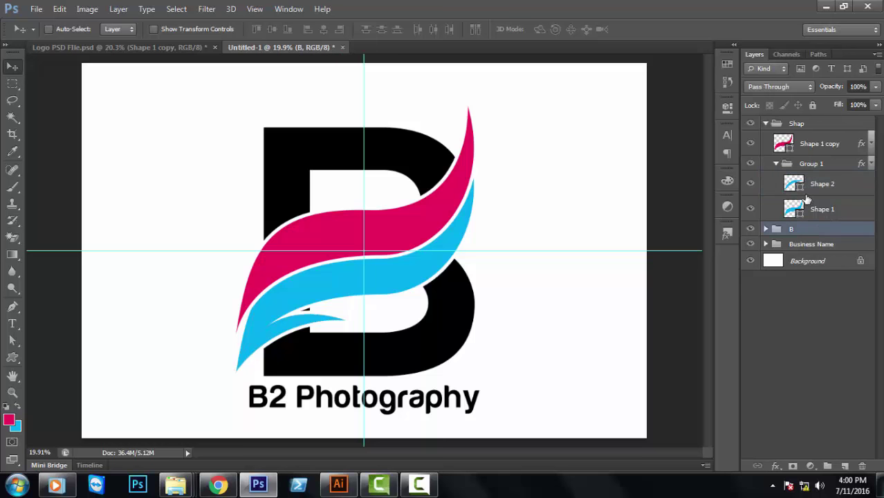
left_click(804, 200)
left_click(805, 164)
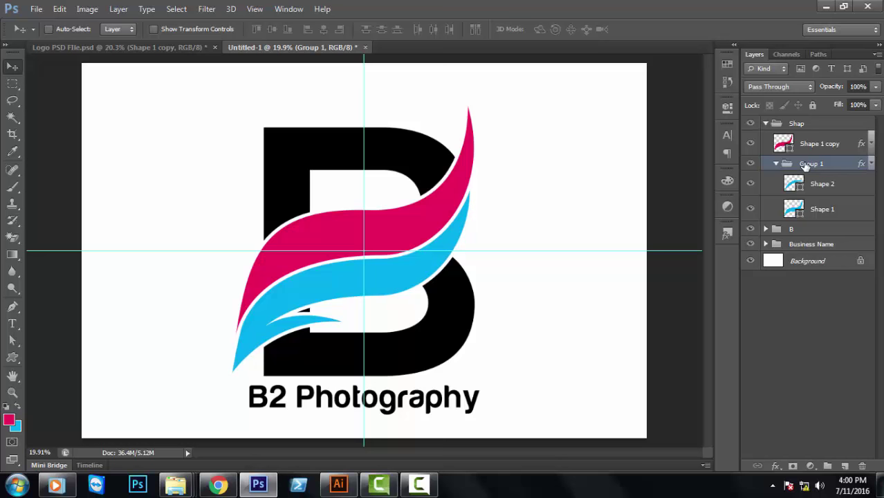
Step: Move the Shap group slightly up and nudge it right over the B
left_click(801, 126)
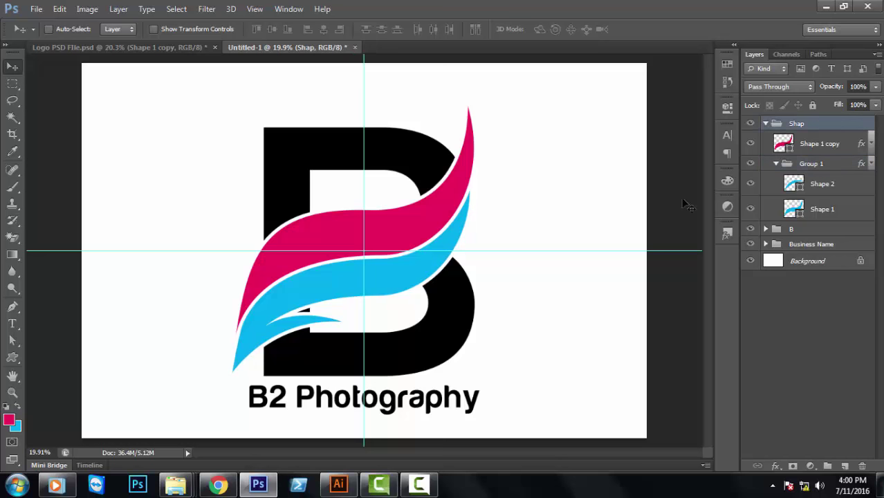
left_click_drag(412, 220, 412, 211)
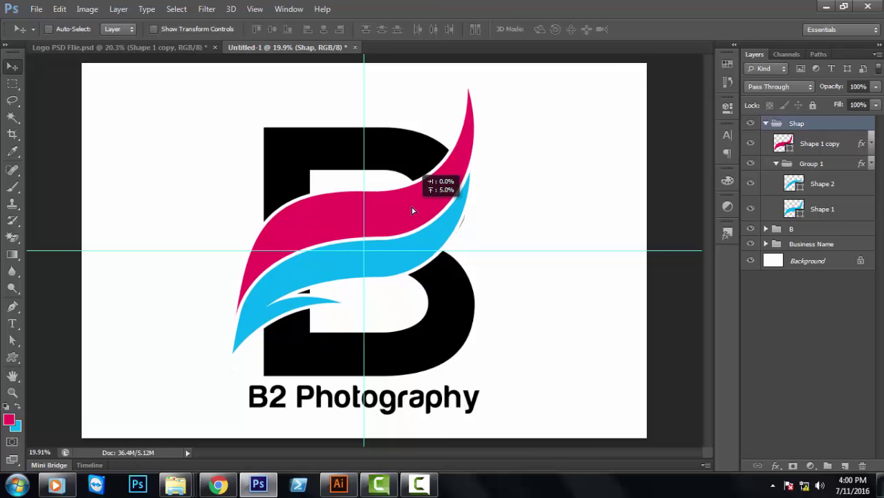
left_click_drag(412, 210, 425, 209)
key("shift+Right")
key("shift+Right")
key("shift+Right")
key("shift+Right")
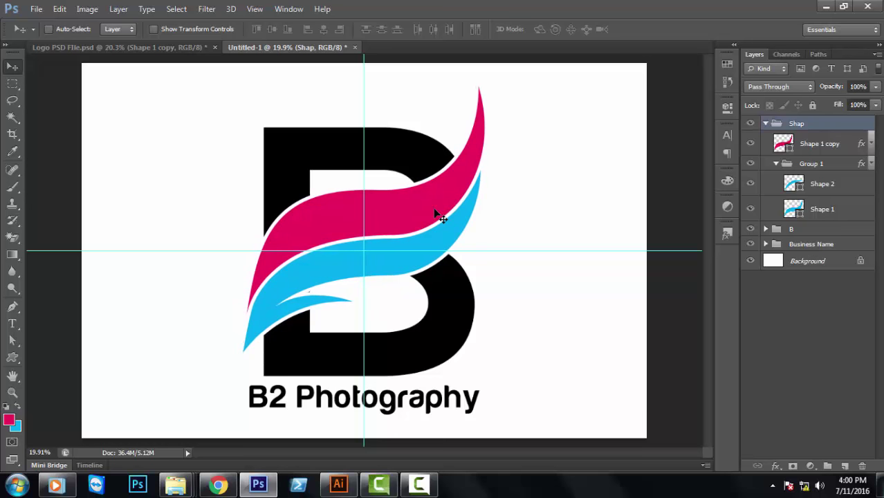
key("shift+Right")
key("shift+Right")
key("shift+Right")
key("shift+Right")
key("shift+Right")
key("shift+Right")
key("shift+Right")
key("shift+Right")
key("shift+Right")
key("shift+Right")
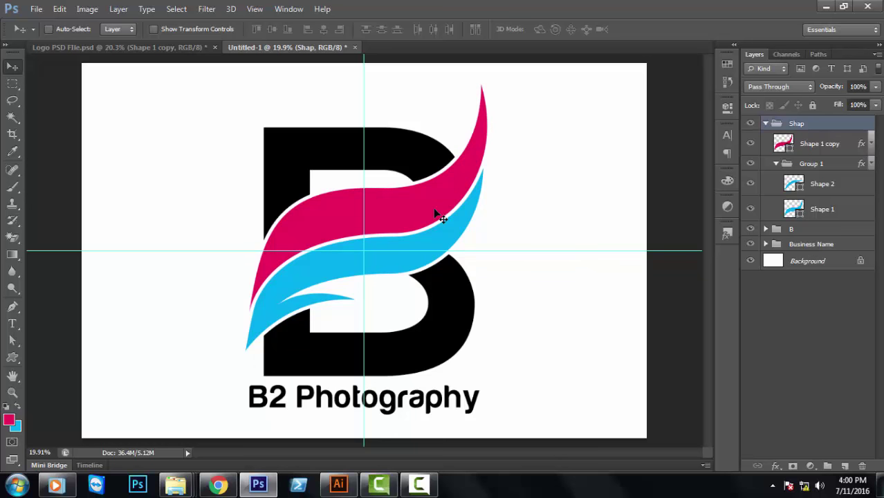
Step: Nudge the swooshes up and right so they sit over the B
scroll(385, 256, "down", 2)
scroll(398, 249, "up", 1)
left_click_drag(448, 208, 451, 183)
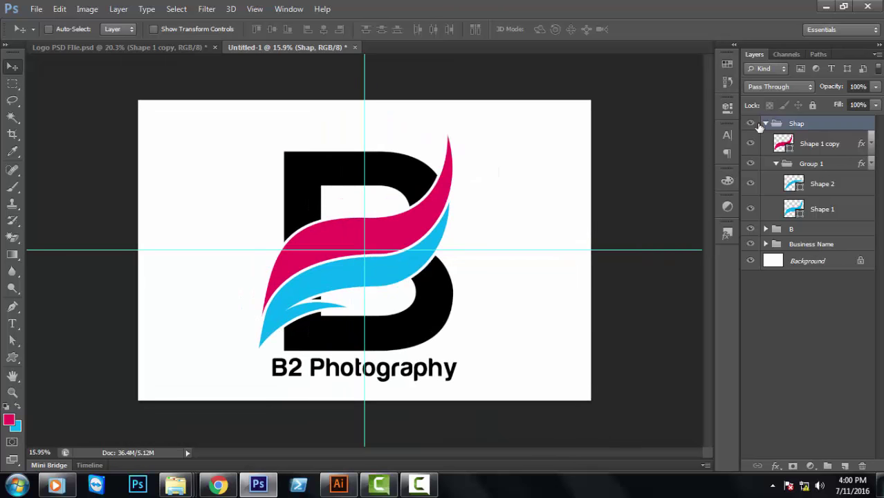
left_click_drag(421, 236, 434, 237)
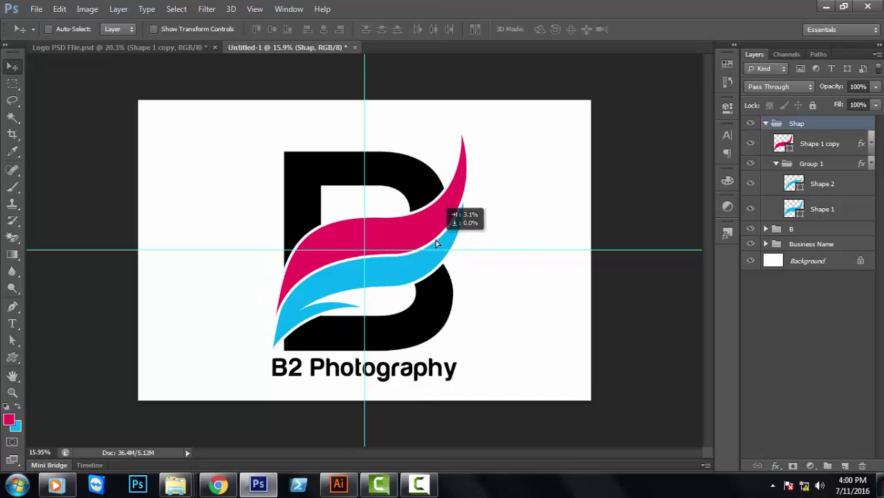
key("shift+Up")
key("shift+Up")
key("shift+Up")
key("shift+Up")
key("Left")
key("Left")
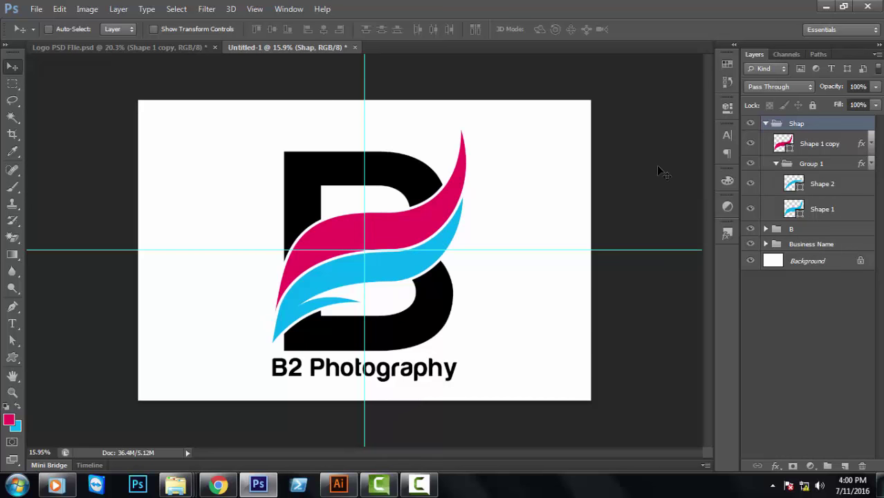
Step: Scale the Shap and B groups together to about 88% and nudge them into place
left_click(764, 123)
left_click(802, 138, "shift")
left_click_drag(407, 222, 407, 208)
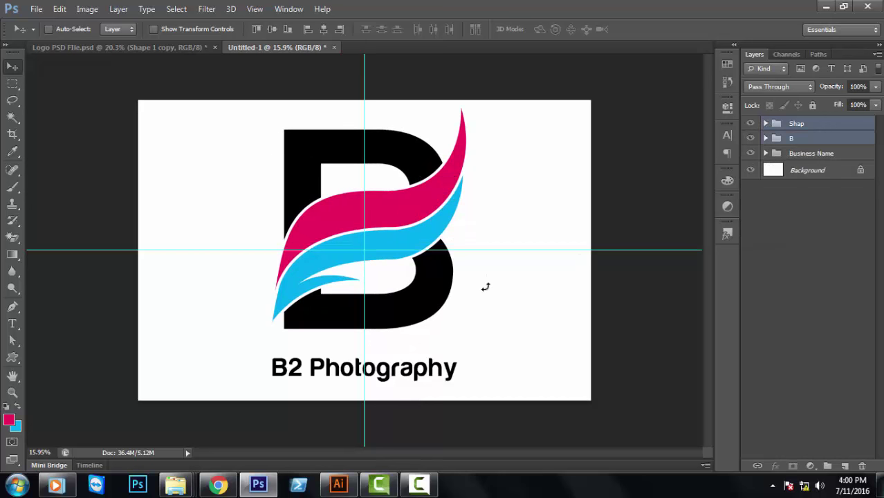
key("ctrl+t")
left_click_drag(466, 328, 455, 315)
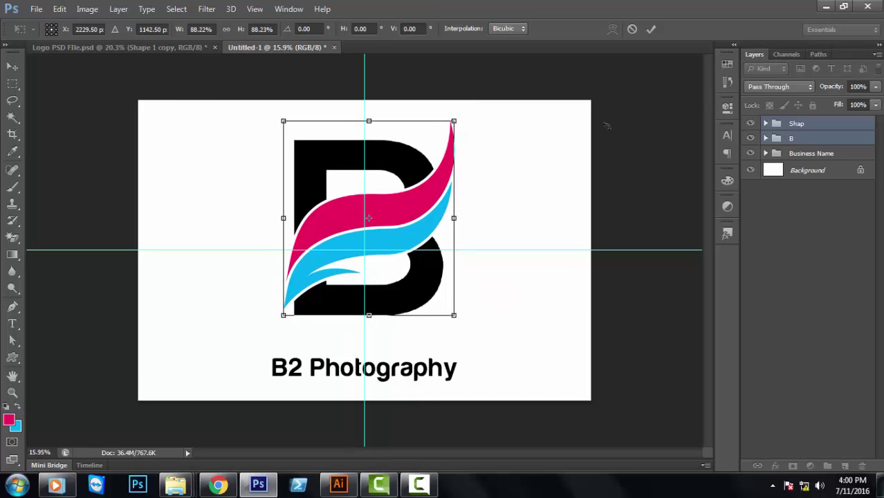
left_click(650, 29)
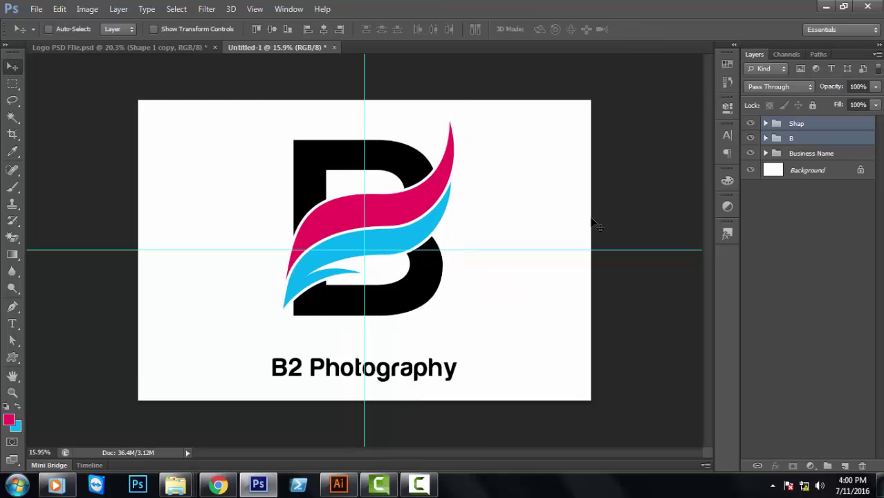
key("Left")
key("Left")
key("Down")
key("Left")
Step: Group the Shap and B groups into a group named Logo Shap
key("ctrl+g")
double_click(803, 124)
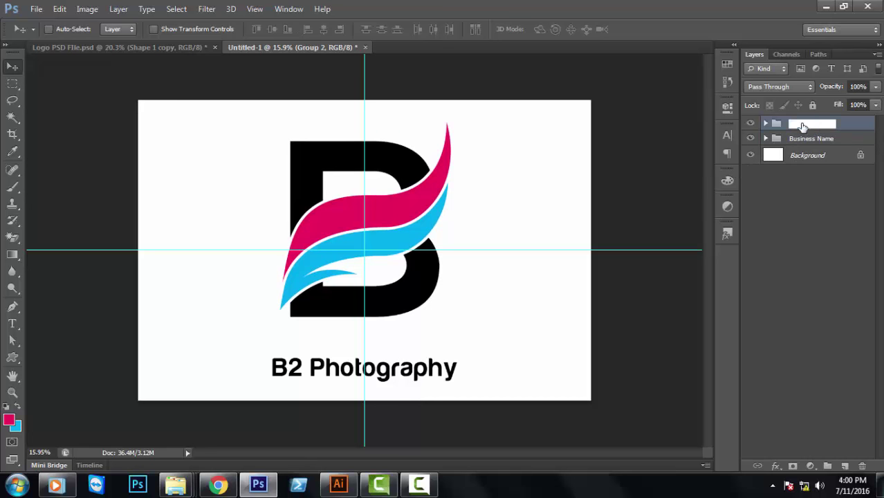
type("Logo Sha")
type("p")
key("Return")
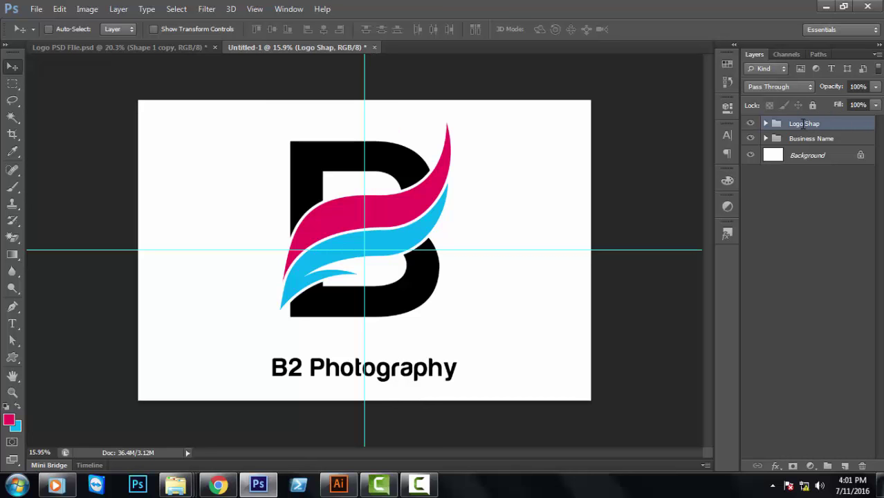
left_click(840, 160, "ctrl")
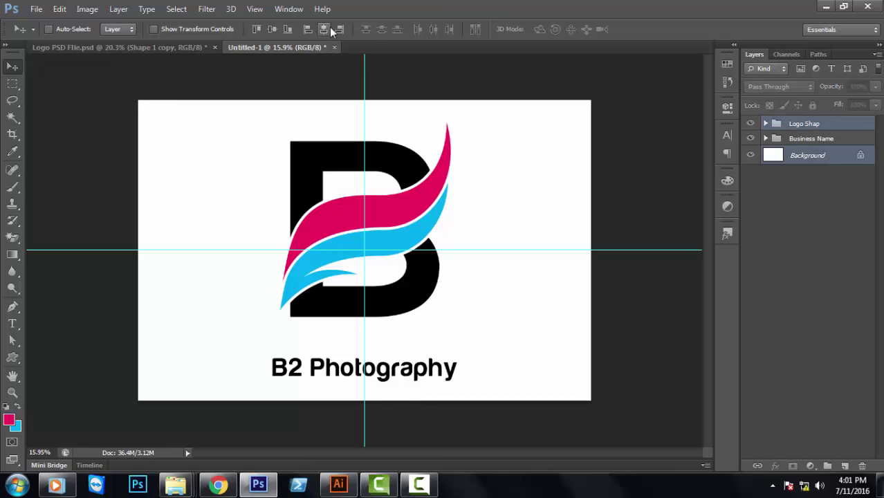
Step: Move the Business Name group up closer to the logo mark
left_click(830, 124)
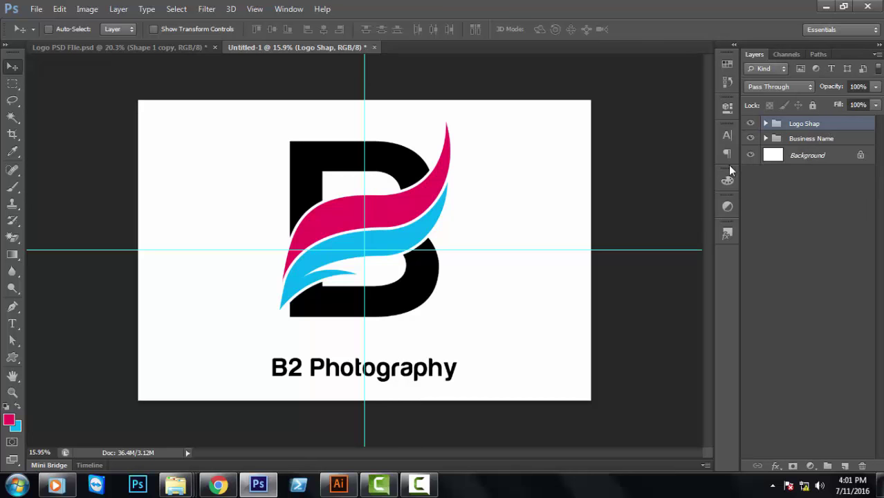
left_click(782, 139)
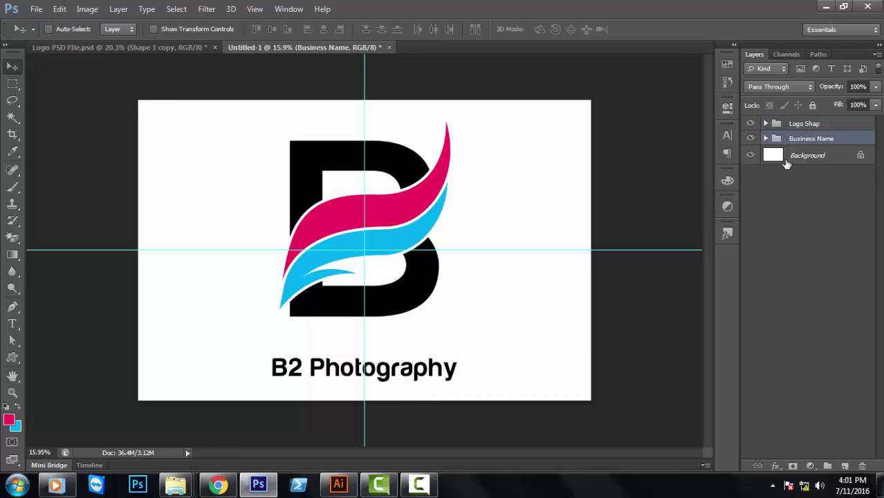
left_click_drag(361, 337, 417, 327)
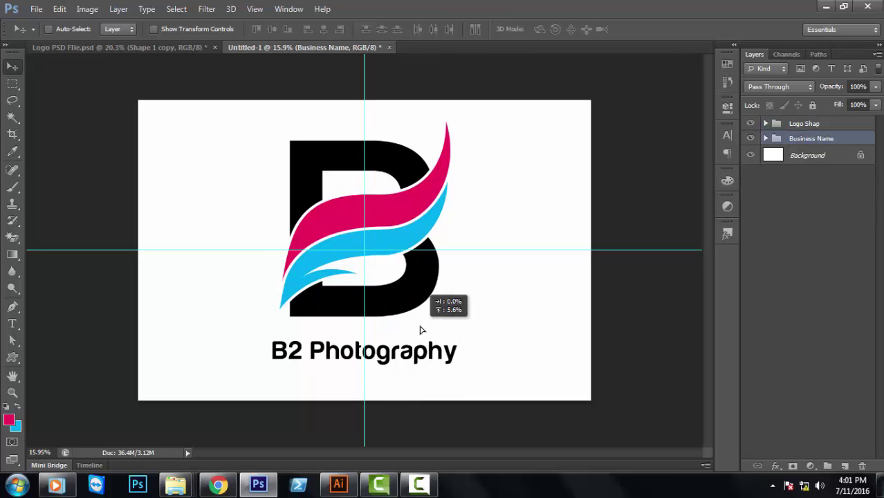
Step: Add the 26 pt tagline 'Creative | Stylist & Award Wining' below B2 Photography
left_click(12, 323)
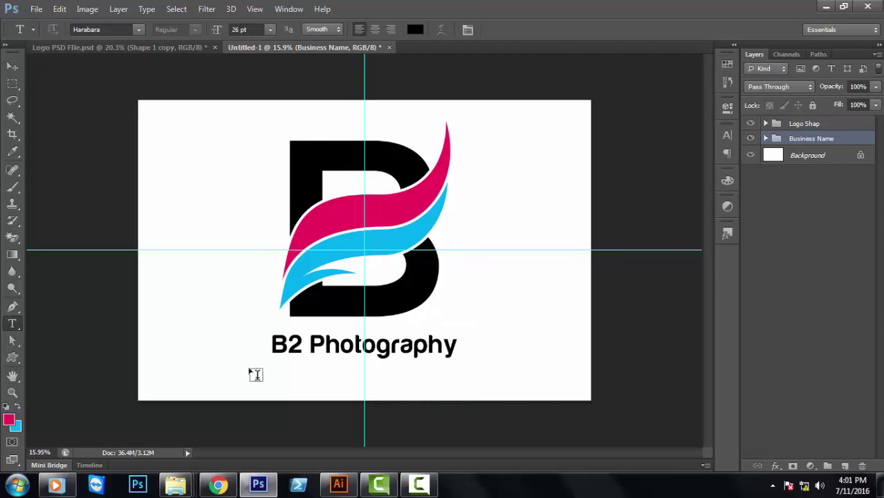
left_click(264, 375)
type(".")
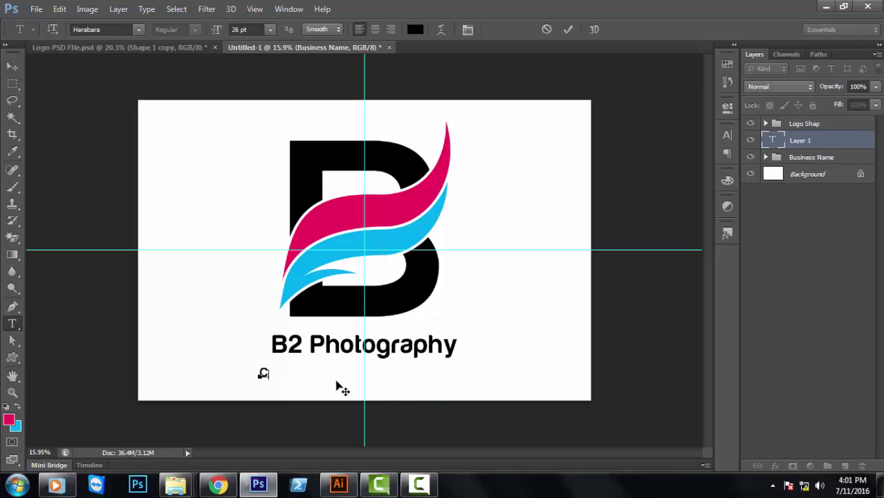
type("tive")
type("ty")
type("list")
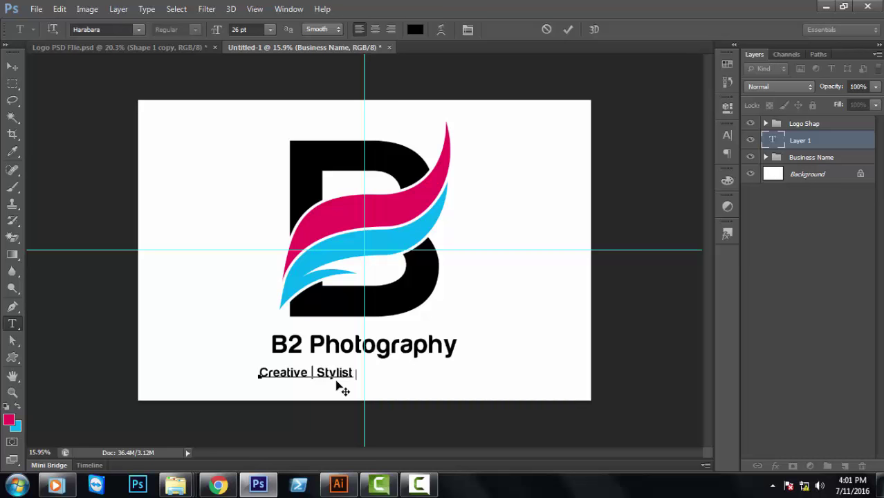
type("|")
type("Award")
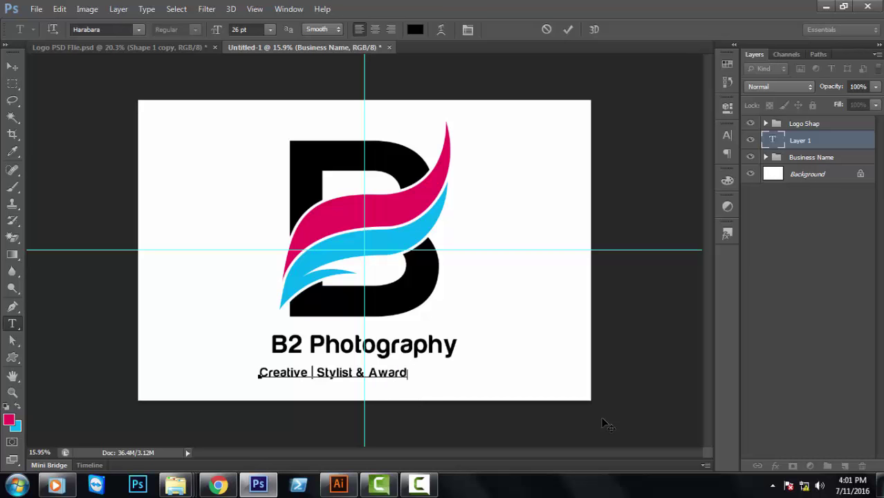
type("W")
type("g")
key("ctrl+Return")
key("t")
left_click(436, 372)
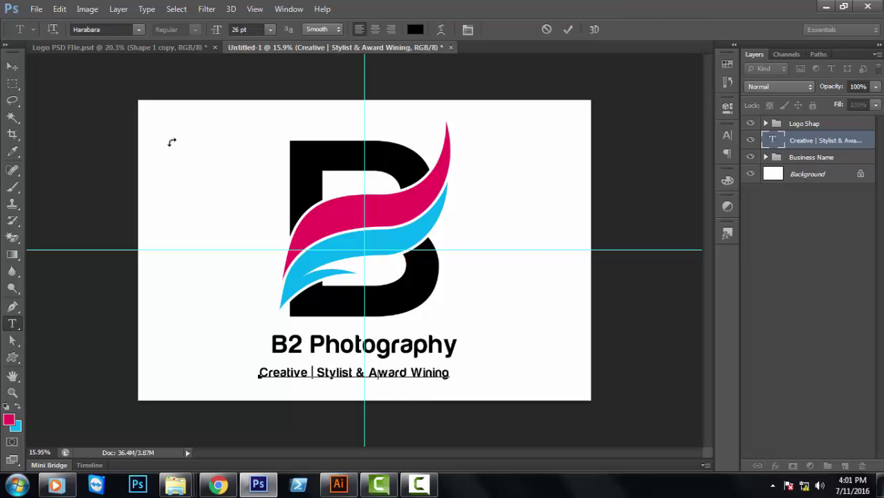
key("ctrl+a")
Step: Change the tagline font to Museo at weight 300
left_click(108, 29)
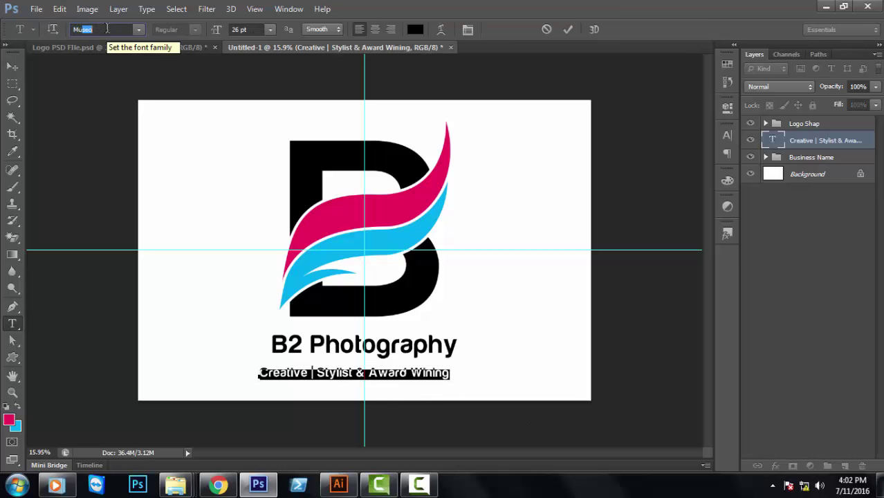
type("Museo")
key("Return")
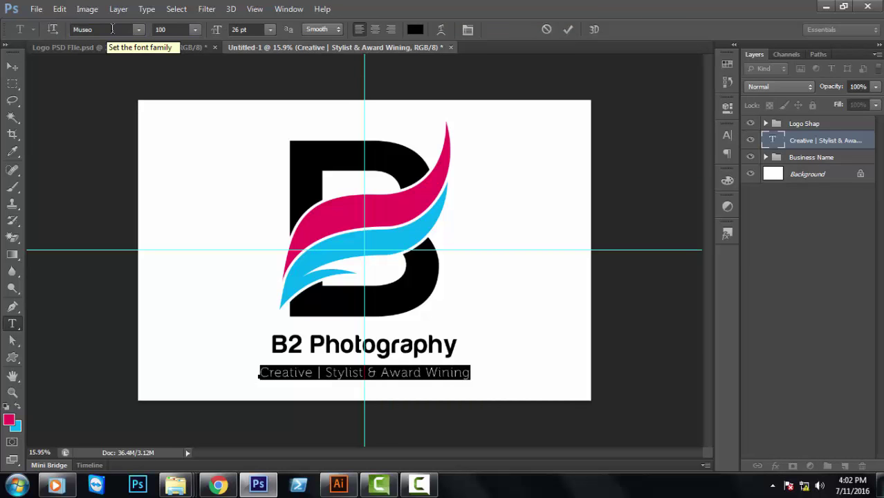
key("Tab")
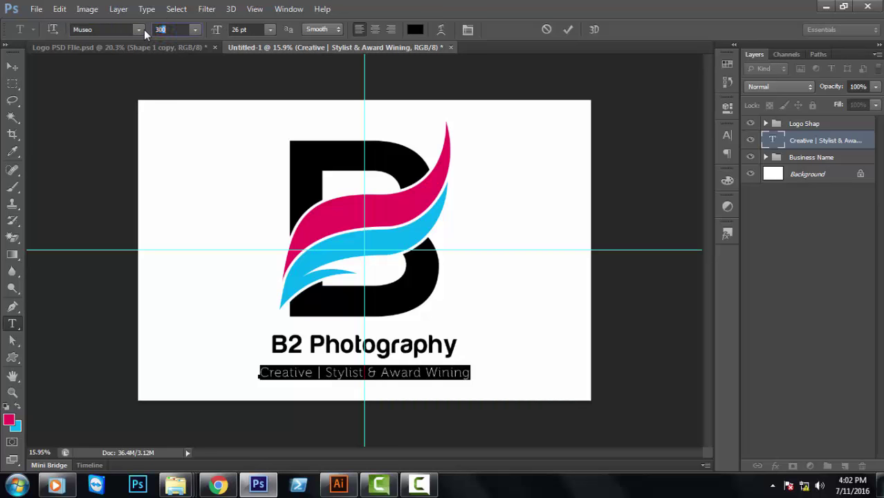
key("Return")
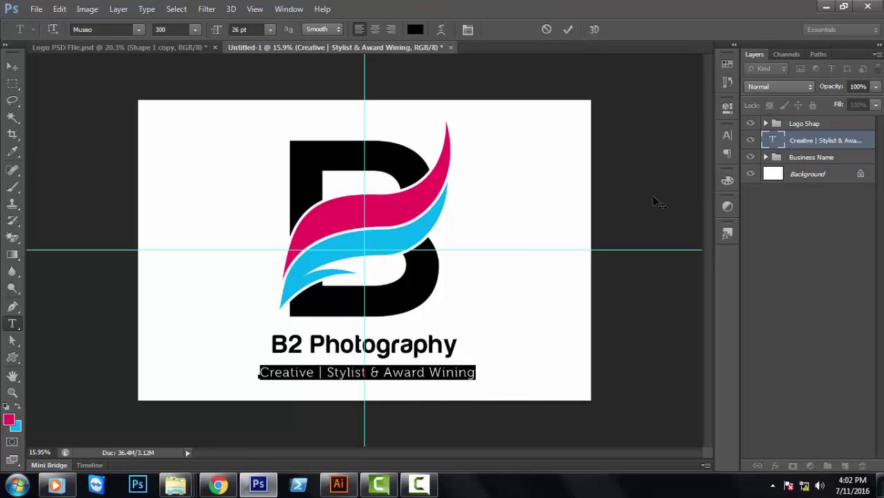
left_click(567, 30)
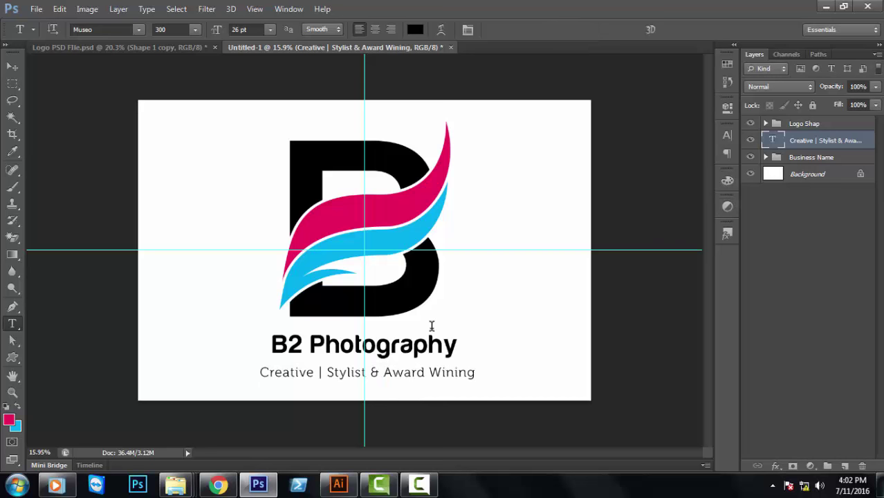
Step: Move the tagline up beneath the business name
key("v")
left_click_drag(437, 377, 433, 370)
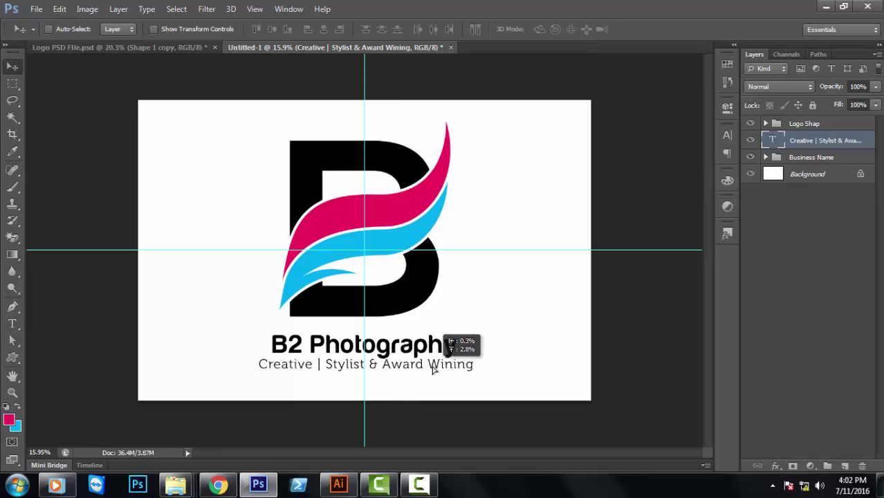
key("shift+Down")
key("shift+Down")
key("shift+Down")
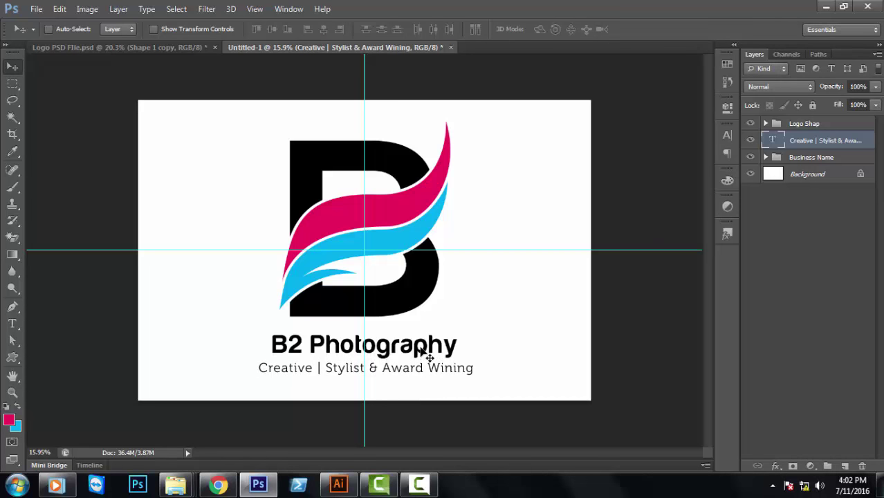
Step: Colour the tagline pink (ed145b), sampled from the pink swoosh
left_click(13, 323)
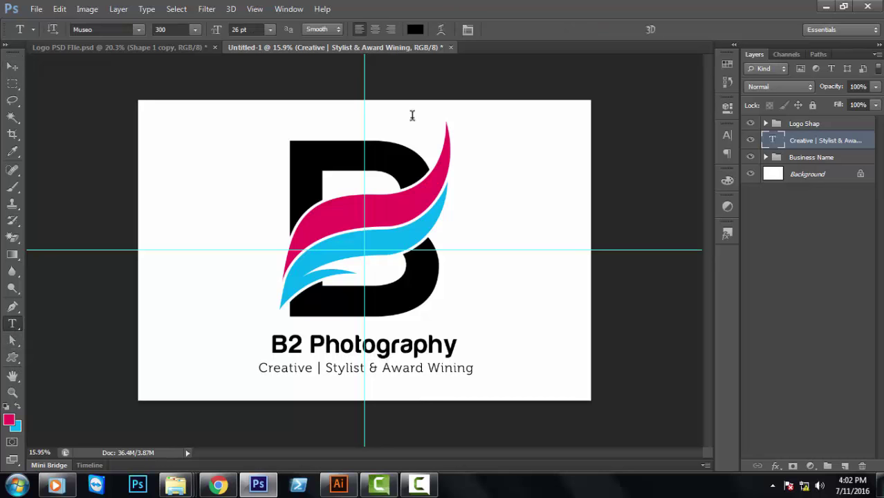
left_click(415, 29)
left_click(419, 230)
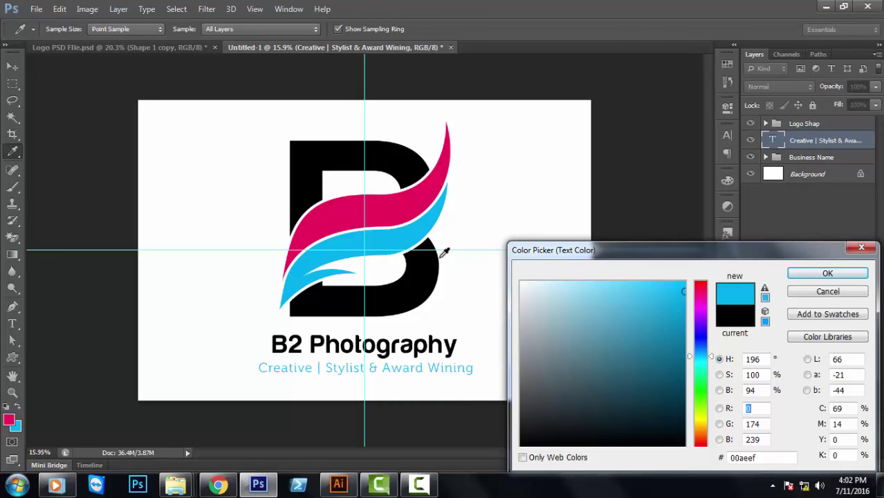
left_click(391, 216)
left_click(836, 272)
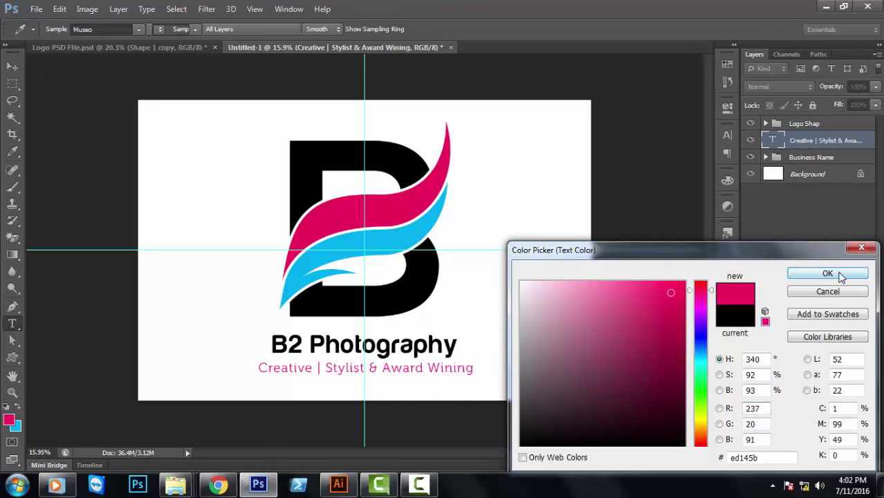
Step: Scale the tagline to about 85% and nudge it up beneath B2 Photography
left_click(12, 65)
key("ctrl+t")
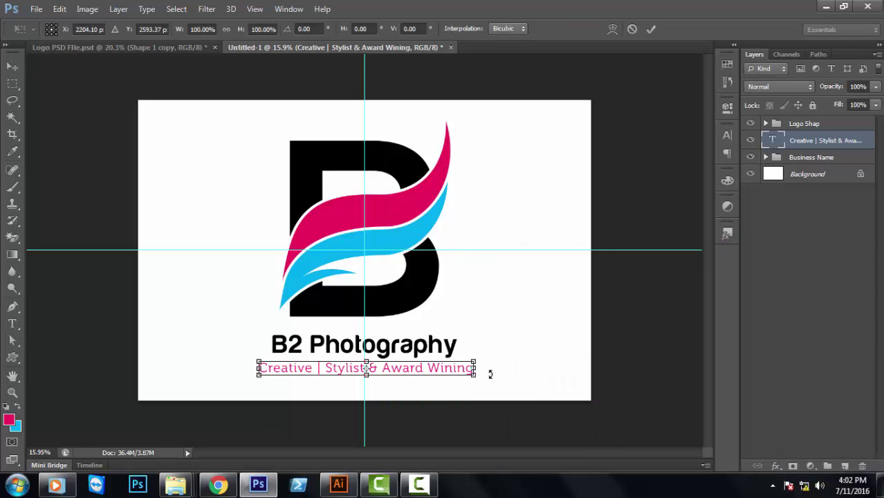
mouse_move(475, 374)
left_mouse_down()
mouse_move(462, 374)
mouse_move(471, 371)
mouse_move(465, 366)
left_mouse_up()
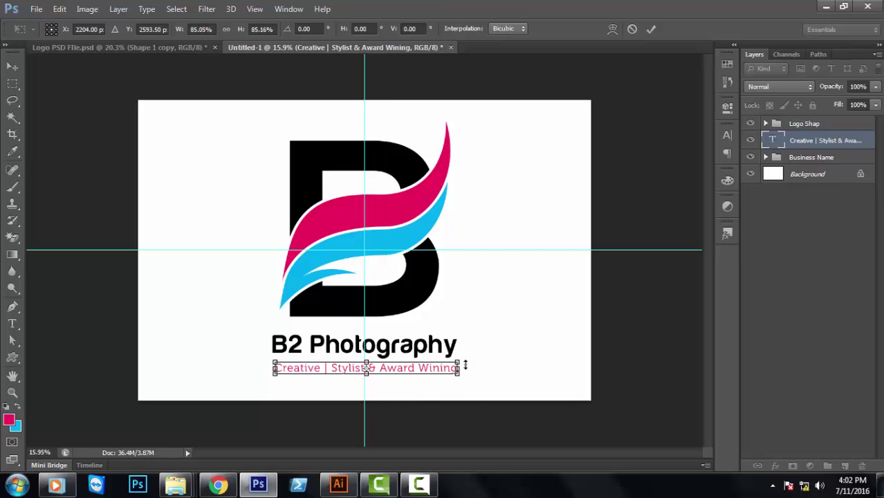
key("Return")
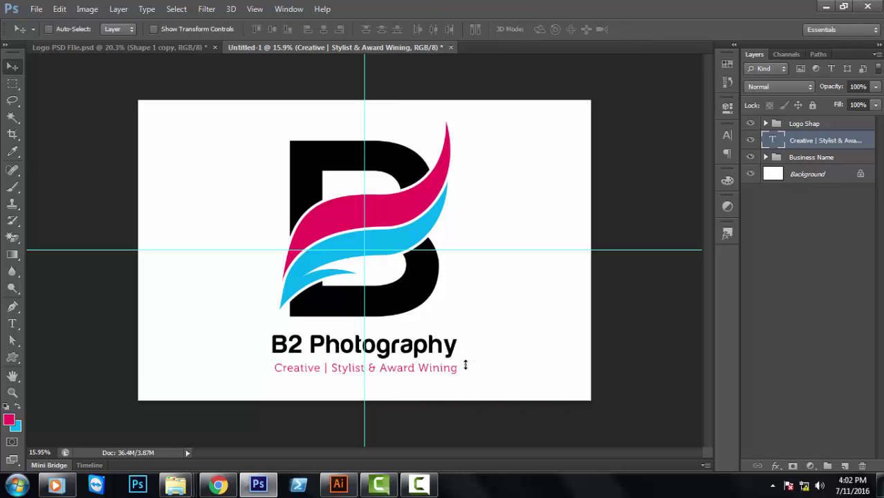
key("shift+Up")
key("shift+Up")
key("shift+Up")
key("shift+Left")
key("shift+Left")
key("shift+Left")
key("shift+Up")
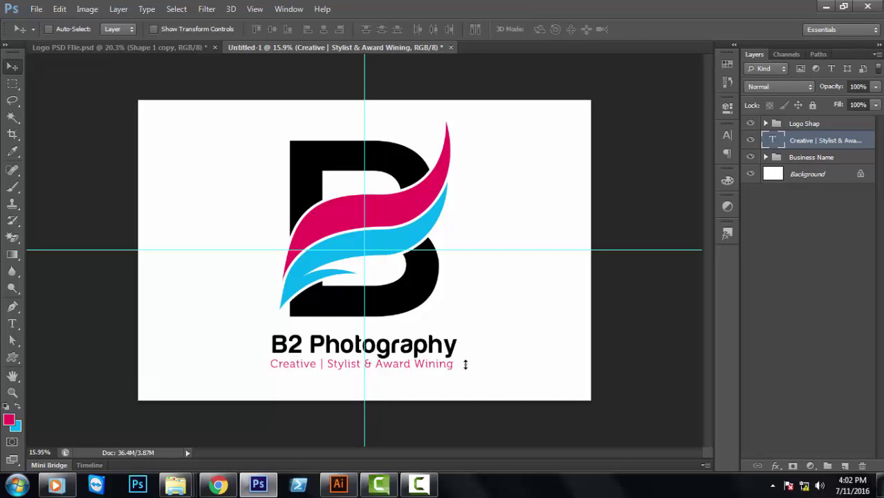
Step: Place the Business Name group above the tagline and align their horizontal centres
left_click_drag(834, 155, 834, 146)
left_click(833, 144, "shift")
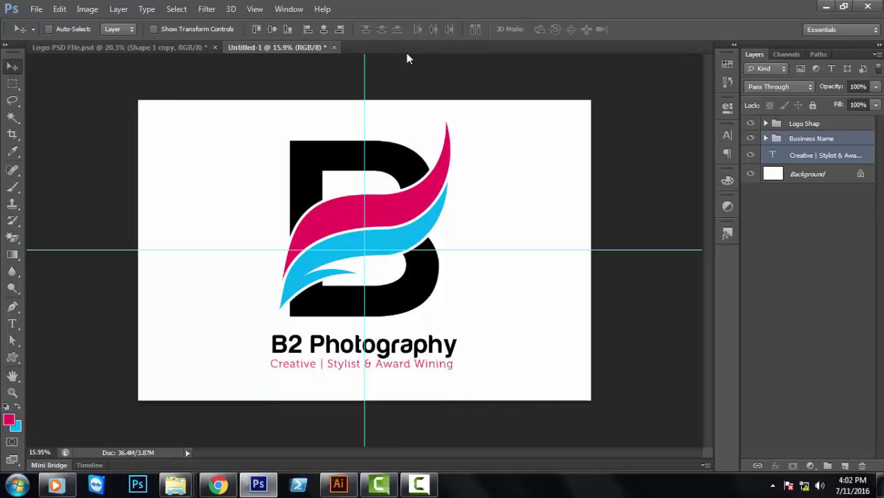
left_click(330, 30)
left_click(803, 156)
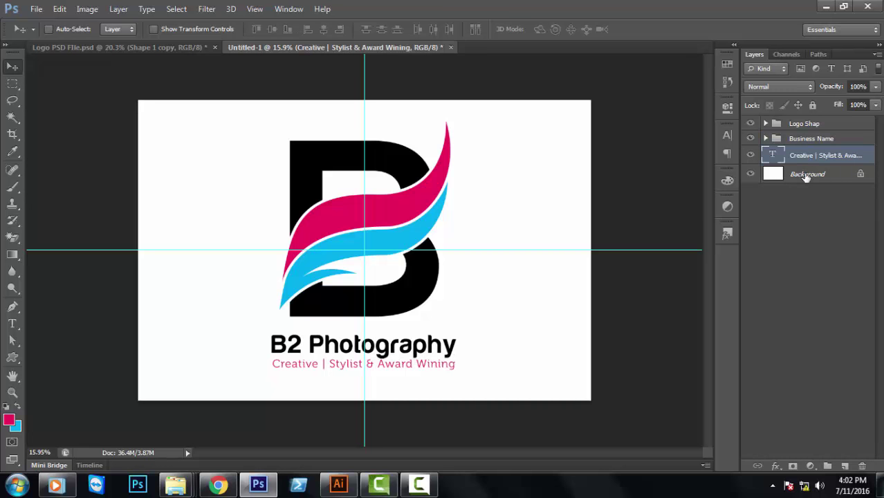
left_click(809, 139, "shift")
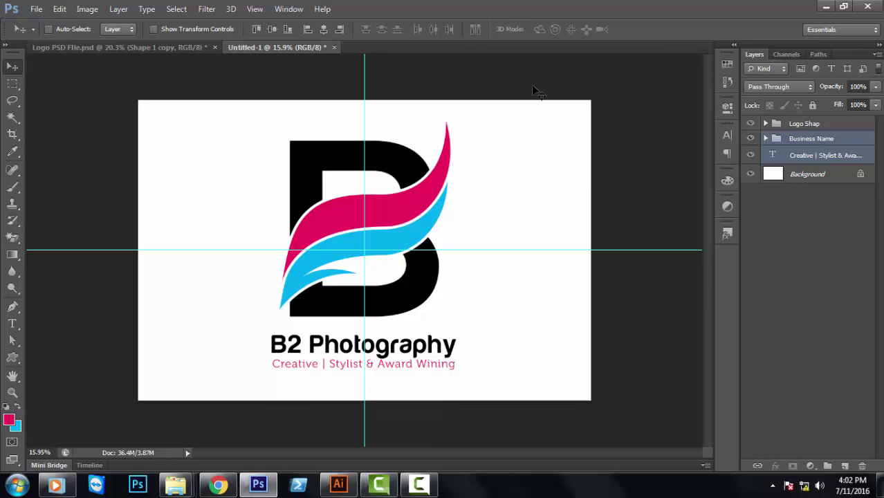
Step: Put the tagline into its own group named Business Teline
left_click(806, 157)
key("ctrl+g")
double_click(811, 160)
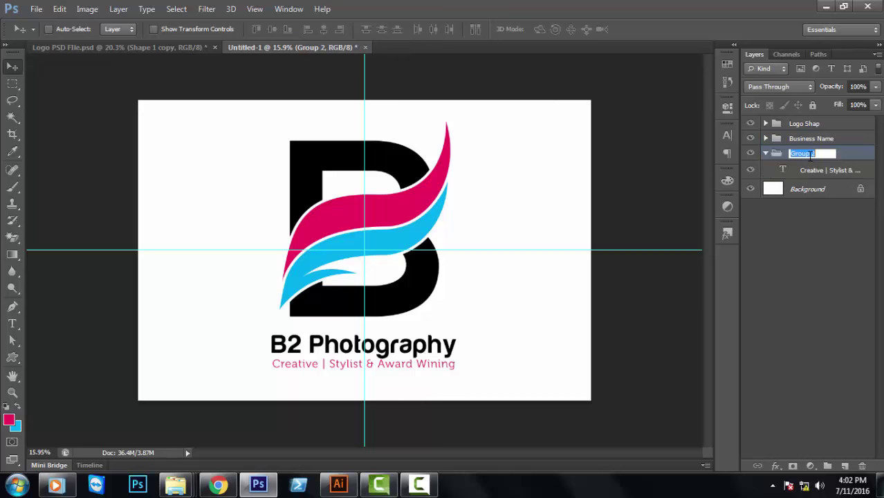
type("Business Teline")
key("Return")
left_click(766, 153)
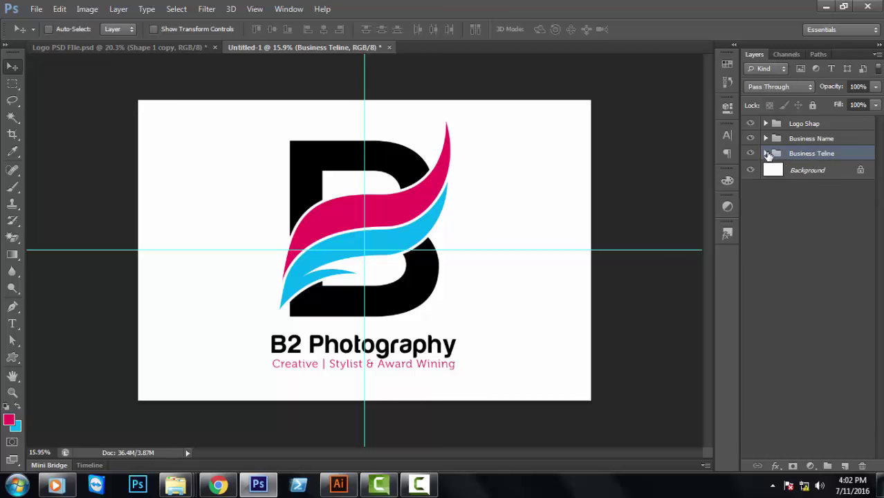
Step: Group the logo shape, business name and tagline groups into one group named Logo
left_click(813, 166)
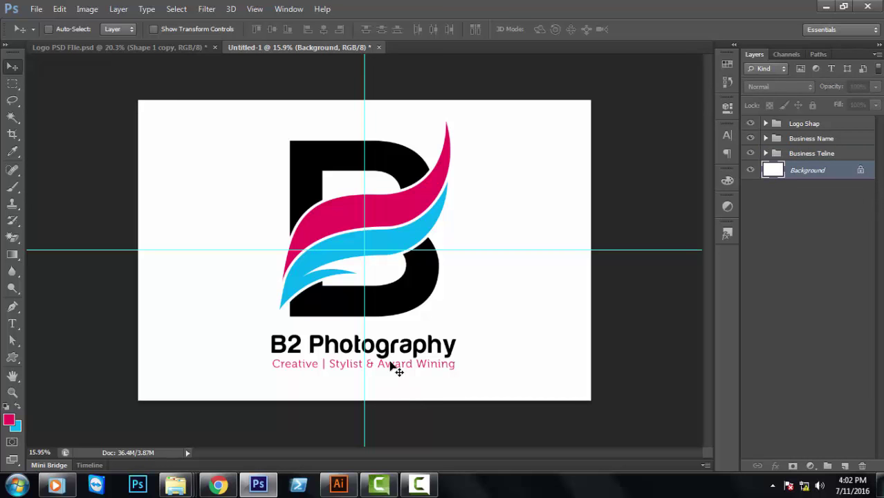
left_click(801, 153)
left_click(801, 123, "shift")
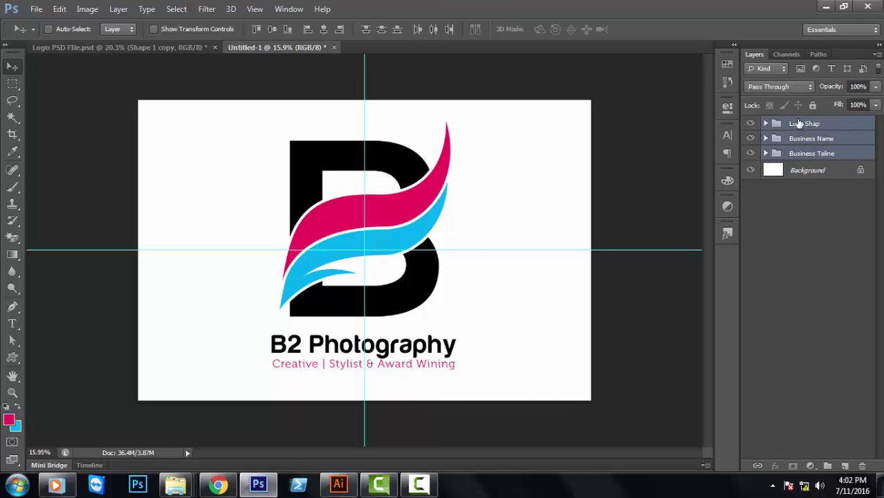
key("ctrl+g")
double_click(801, 123)
type("Logo")
key("Return")
Step: Centre the Logo group horizontally and vertically on the Background
left_click(827, 142)
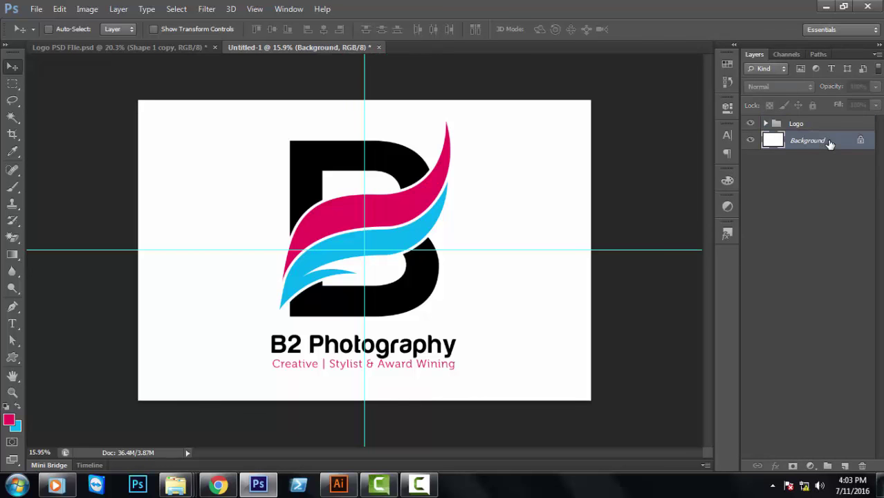
left_click(805, 124)
left_click(807, 140, "shift")
left_click(324, 29)
left_click(272, 29)
left_click(826, 141)
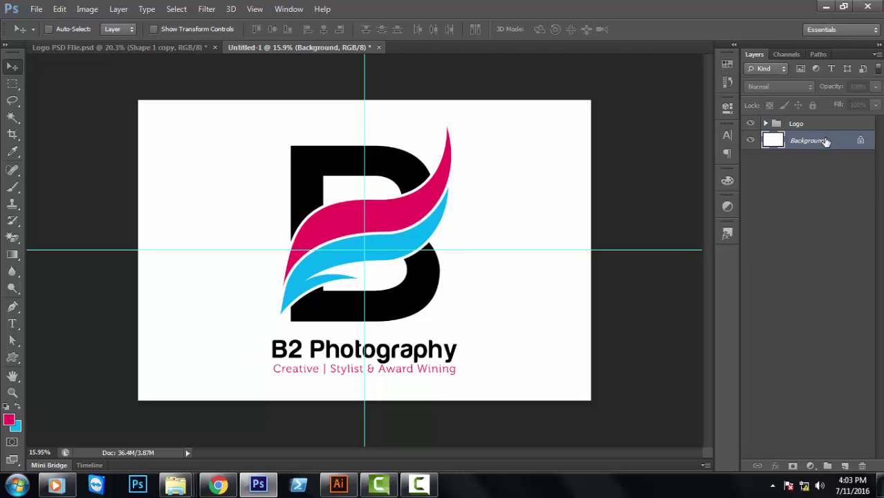
Step: Draw a rectangle covering the whole canvas
left_click(12, 358)
left_click(42, 354)
left_click_drag(137, 101, 594, 400)
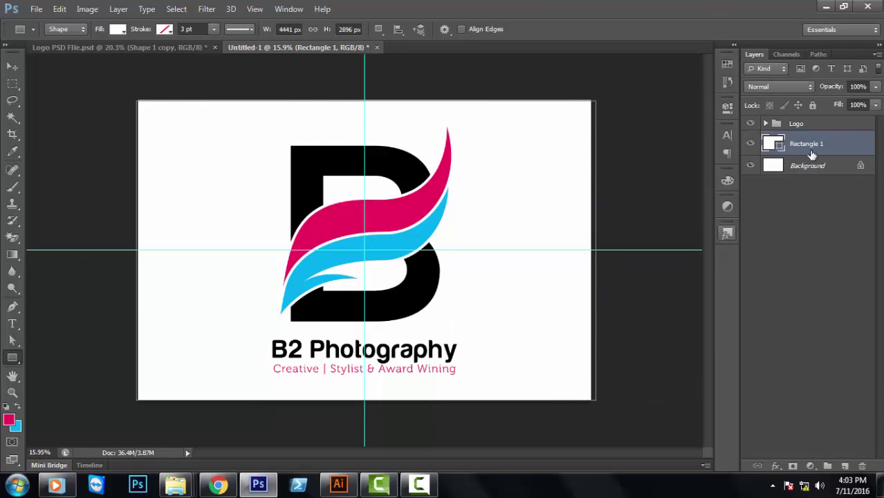
Step: Give the rectangle a reversed radial Gradient Overlay at 10% opacity
right_click(809, 147)
key("Escape")
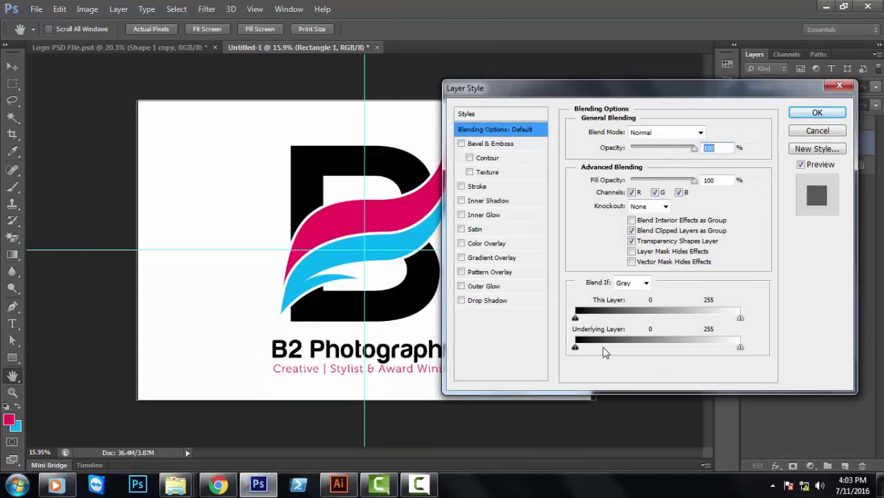
left_click(482, 257)
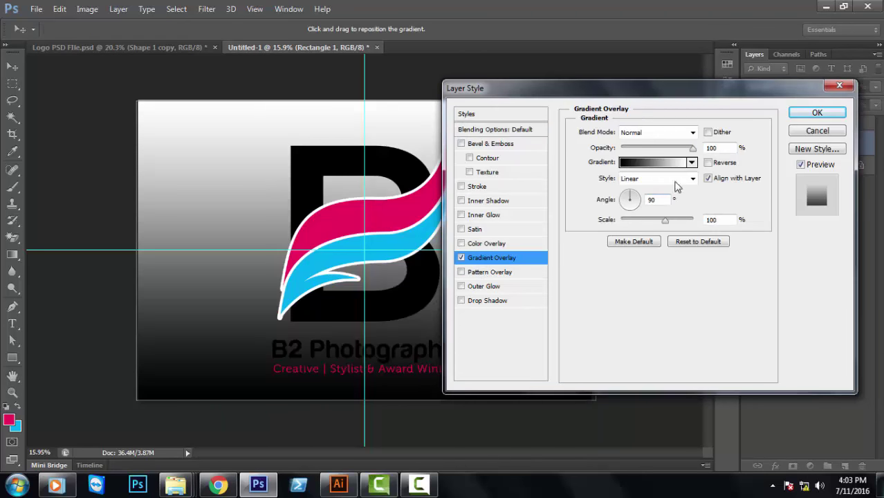
left_click(637, 200)
left_click(649, 179)
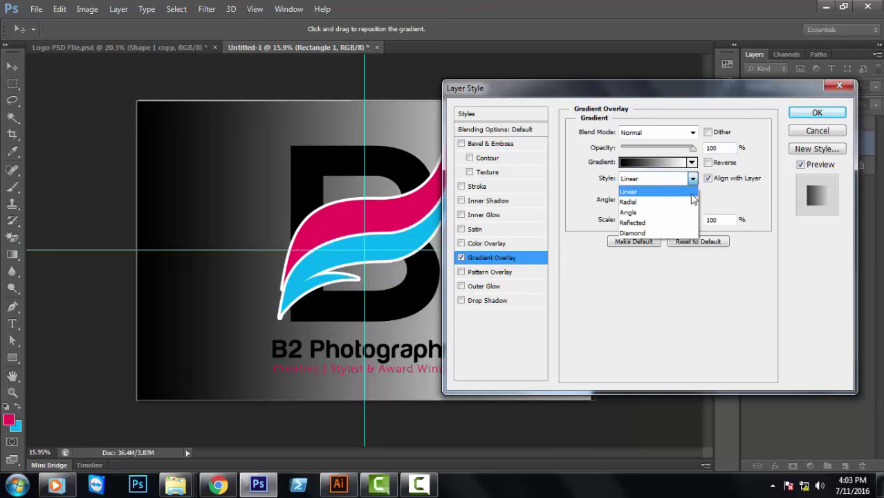
left_click(654, 198)
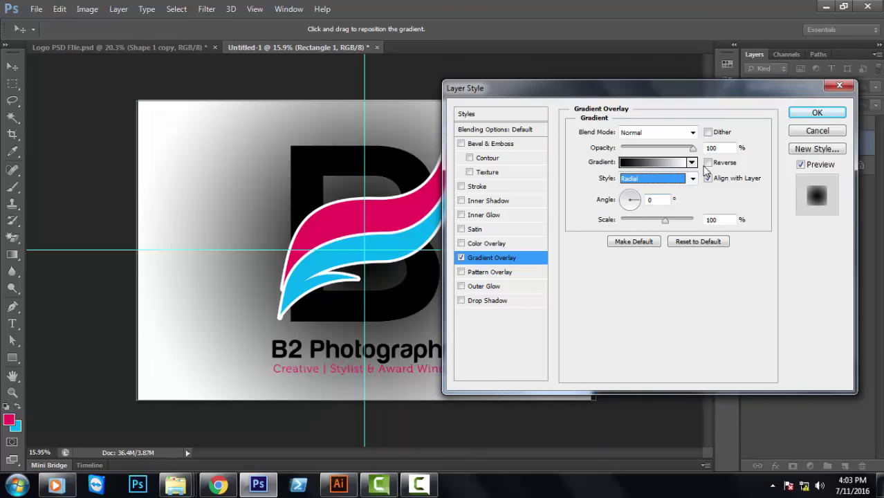
left_click(707, 163)
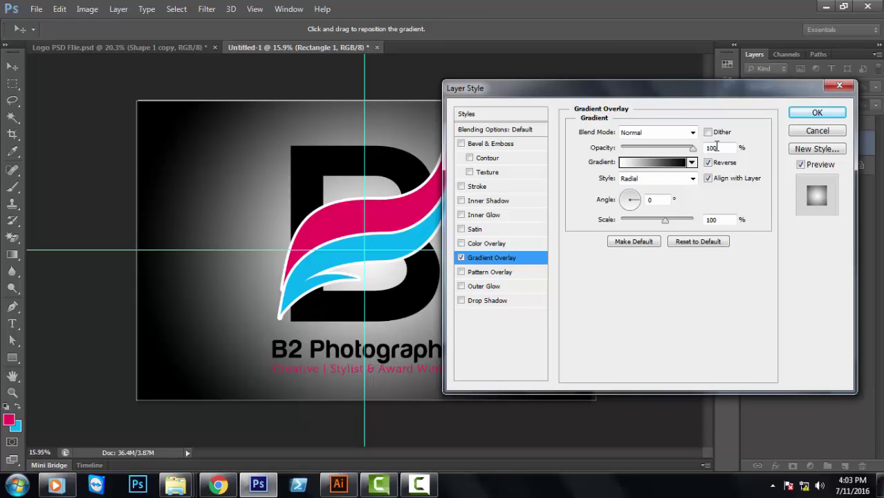
key("BackSpace")
key("Return")
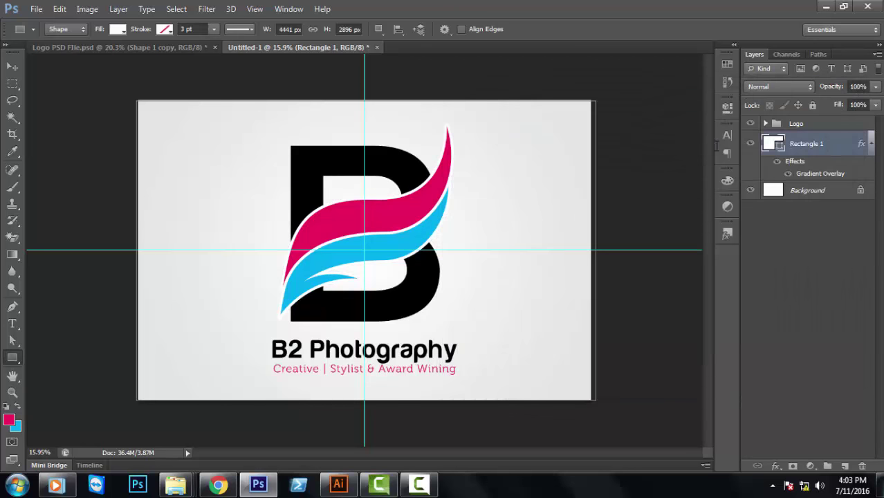
Step: Resize Rectangle 1 so its right and top edges meet the canvas bounds
left_click(871, 143)
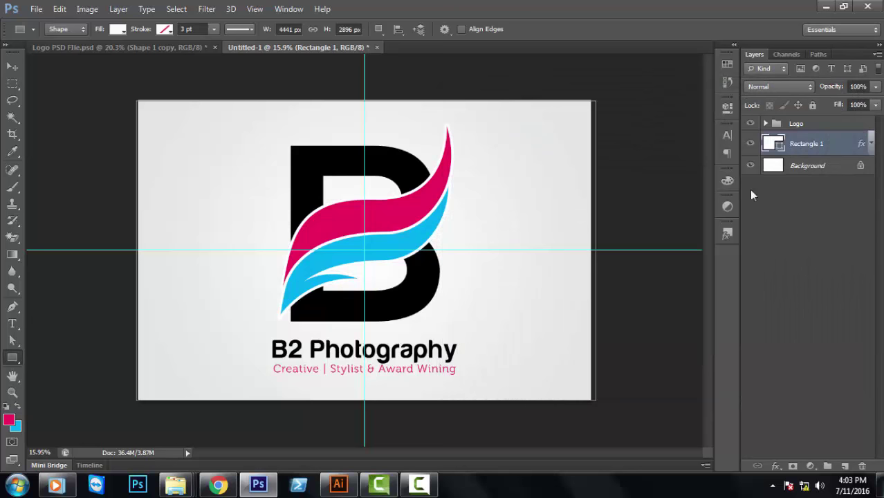
key("ctrl+t")
left_click_drag(595, 249, 591, 250)
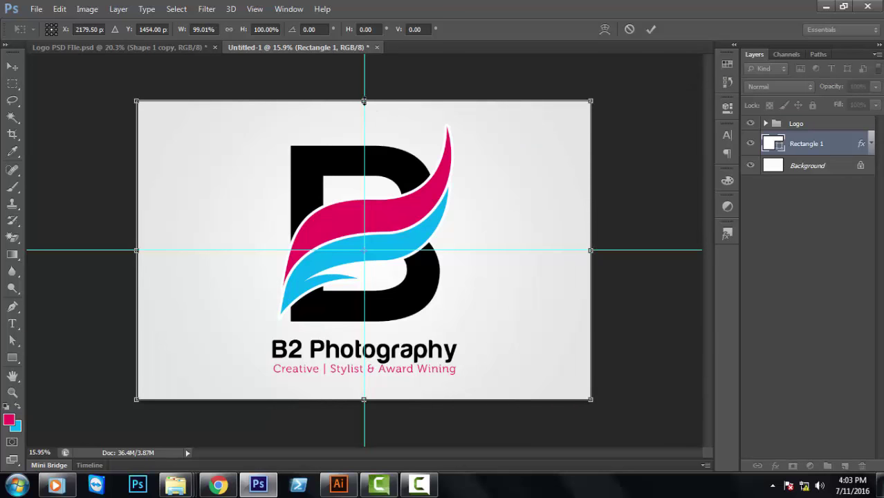
left_click_drag(360, 96, 360, 100)
key("Return")
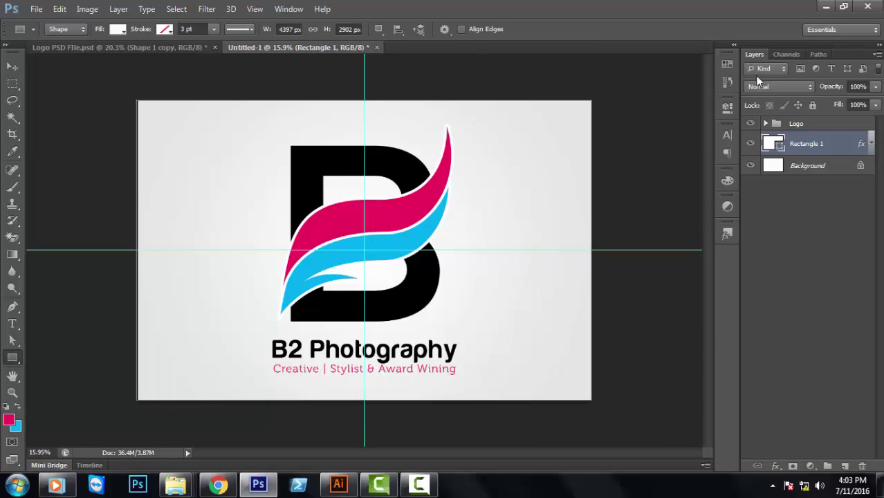
Step: Select the Background layer and zoom in on the finished logo
left_click(820, 167)
key("v")
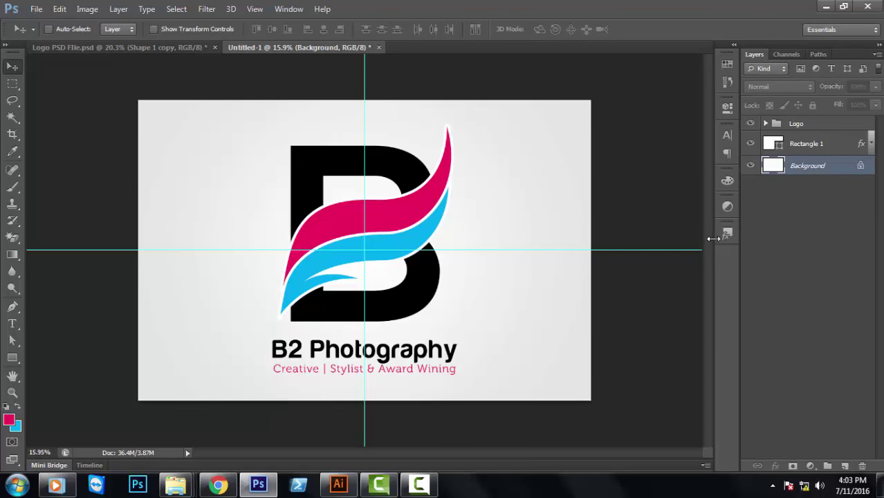
key("ctrl+0")
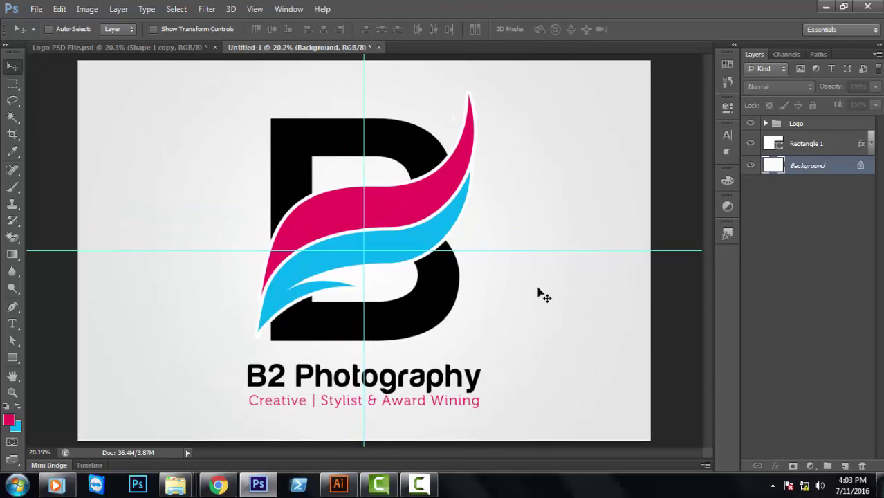